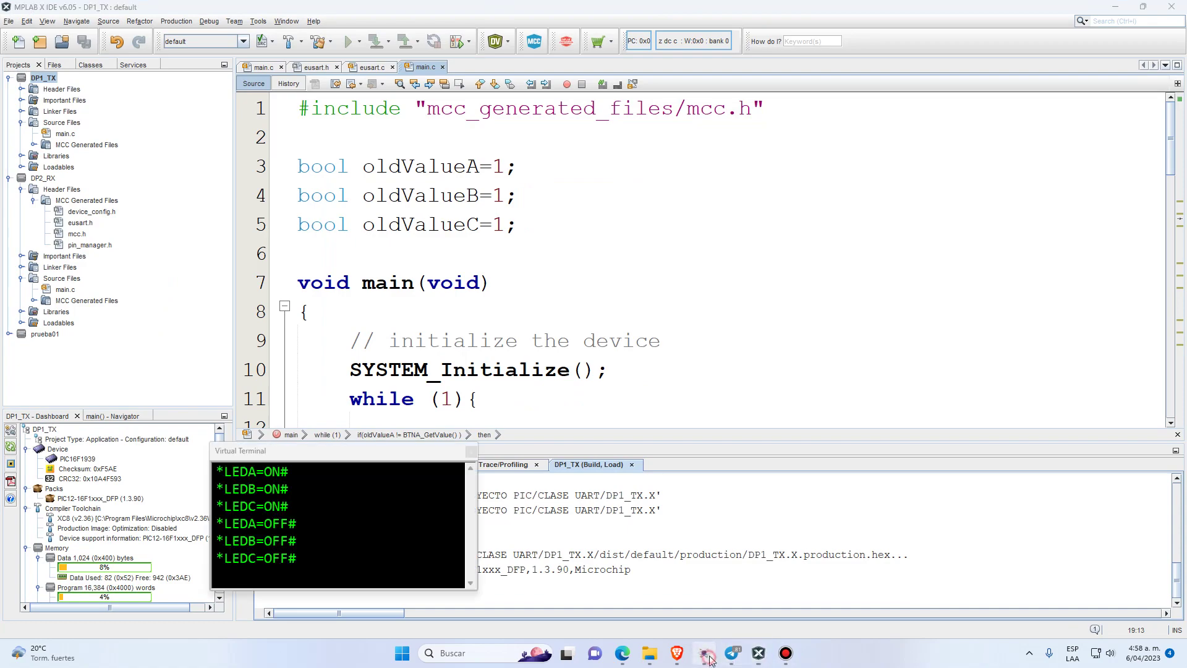
- Switch to the running Proteus simulation and close the push buttons on RB0, RB1 and RB2 in turn, releasing them in reverse order
click(212, 227)
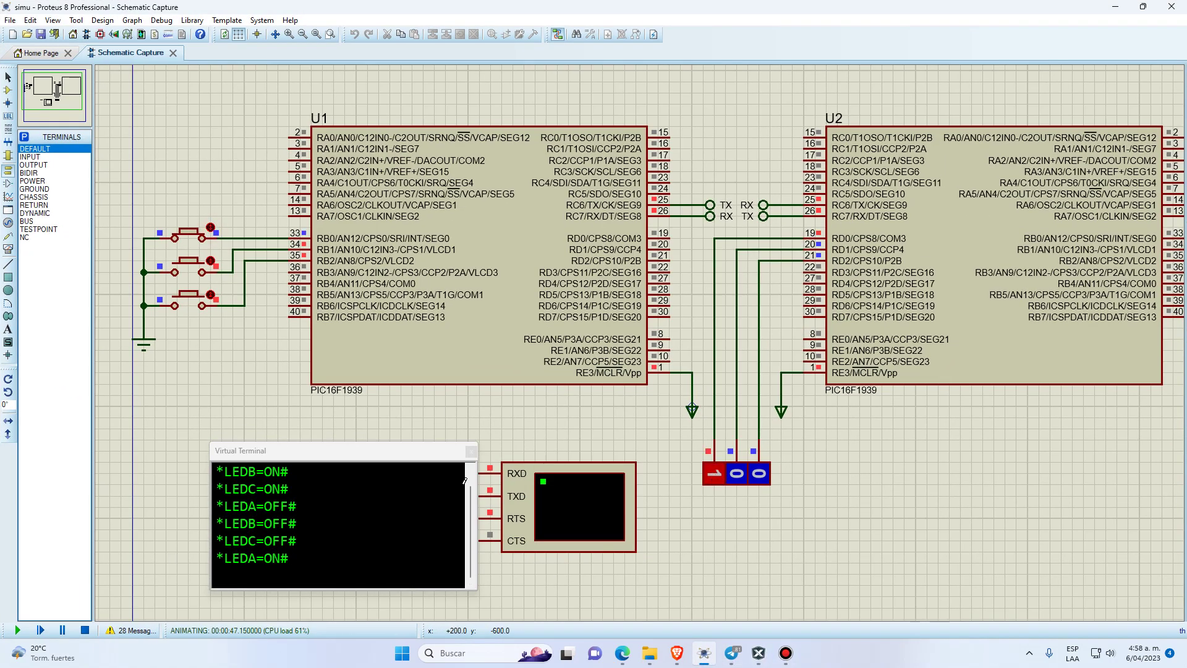
click(210, 260)
click(210, 294)
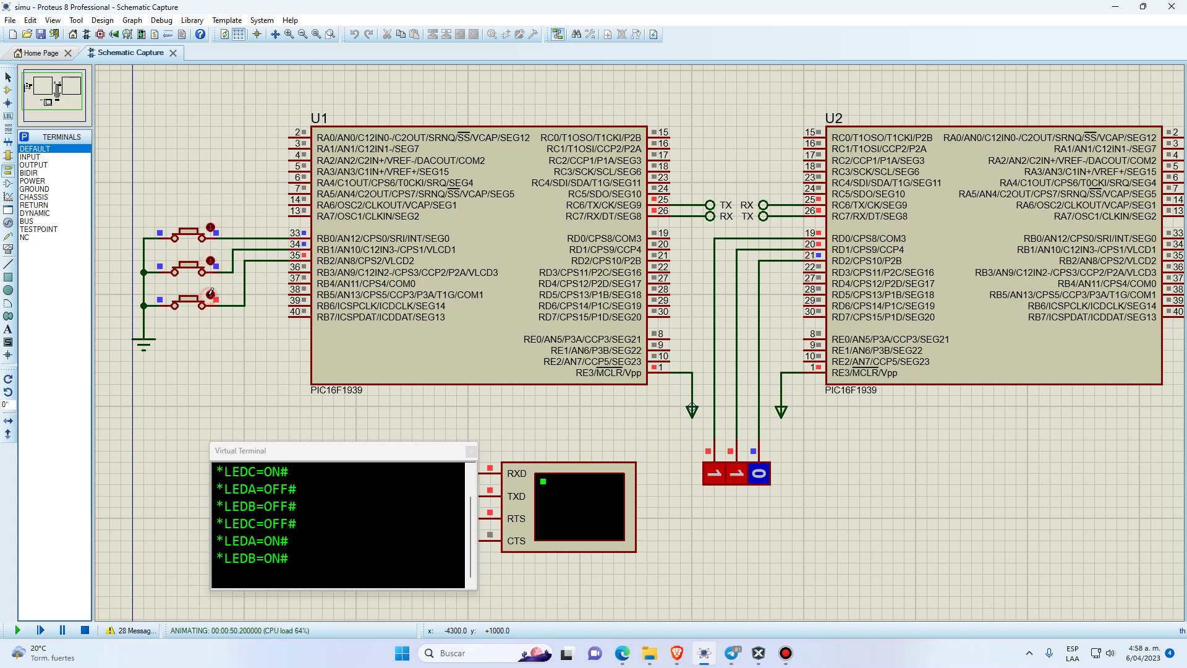
click(210, 295)
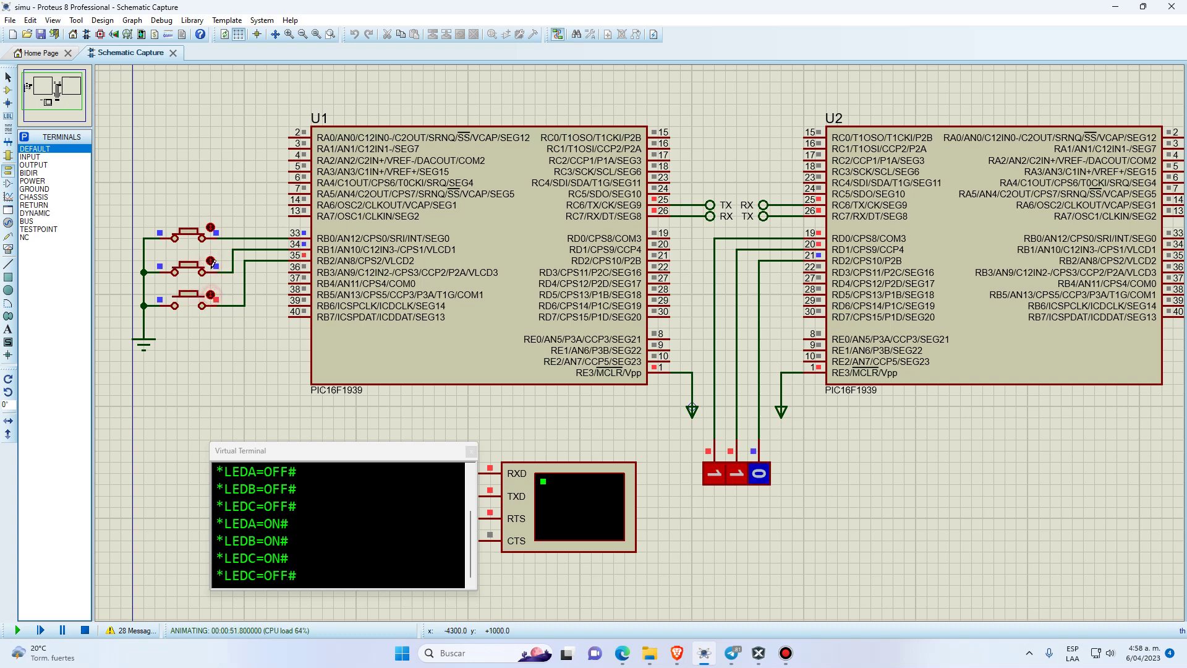
click(210, 260)
click(210, 227)
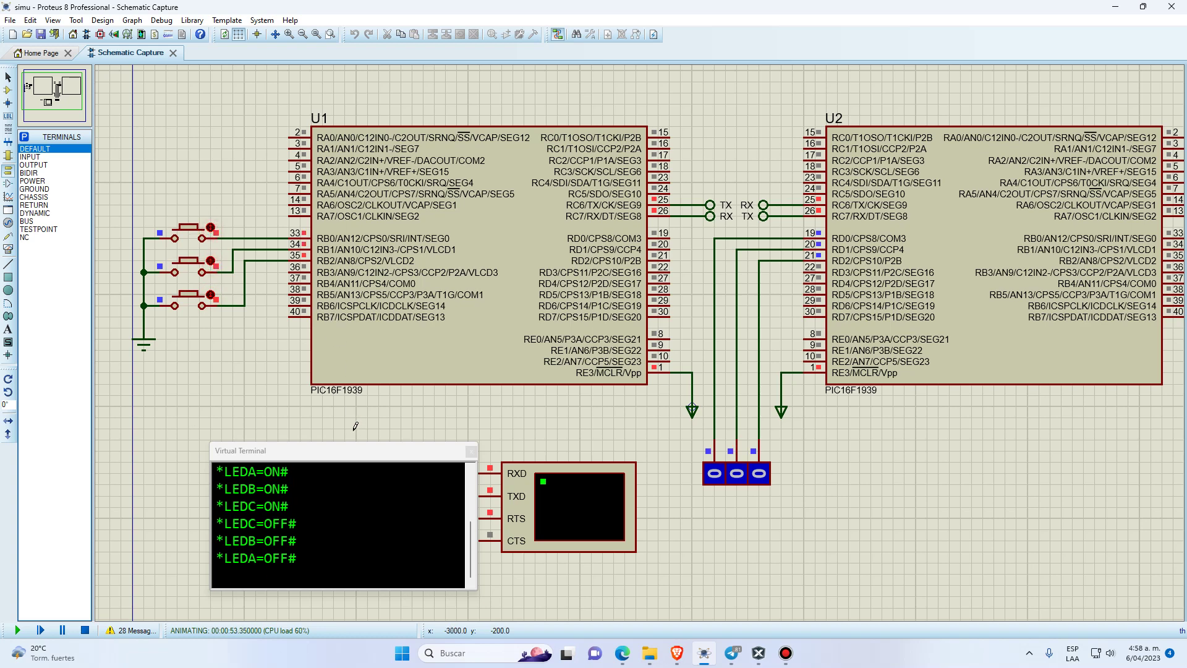
- Move the Virtual Terminal window clear of the schematic and stop the simulation
drag(346, 452, 317, 396)
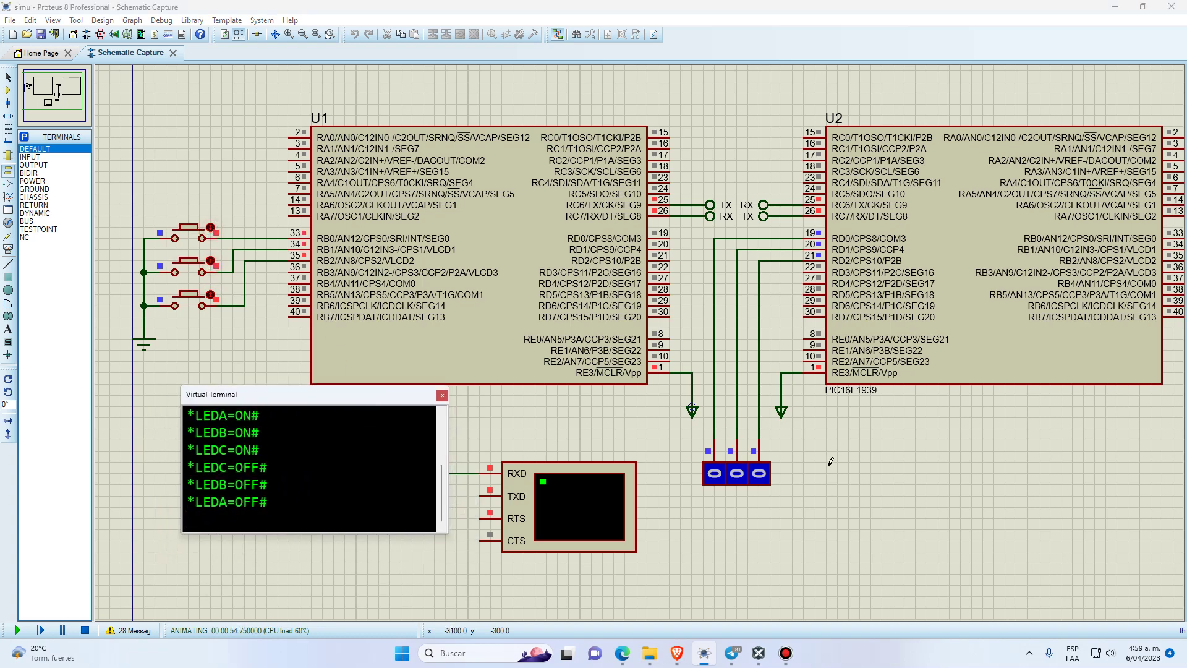
mouse_move(831, 461)
mouse_down()
mouse_move(578, 313)
mouse_move(818, 391)
mouse_move(960, 554)
mouse_move(827, 424)
mouse_move(839, 439)
mouse_up()
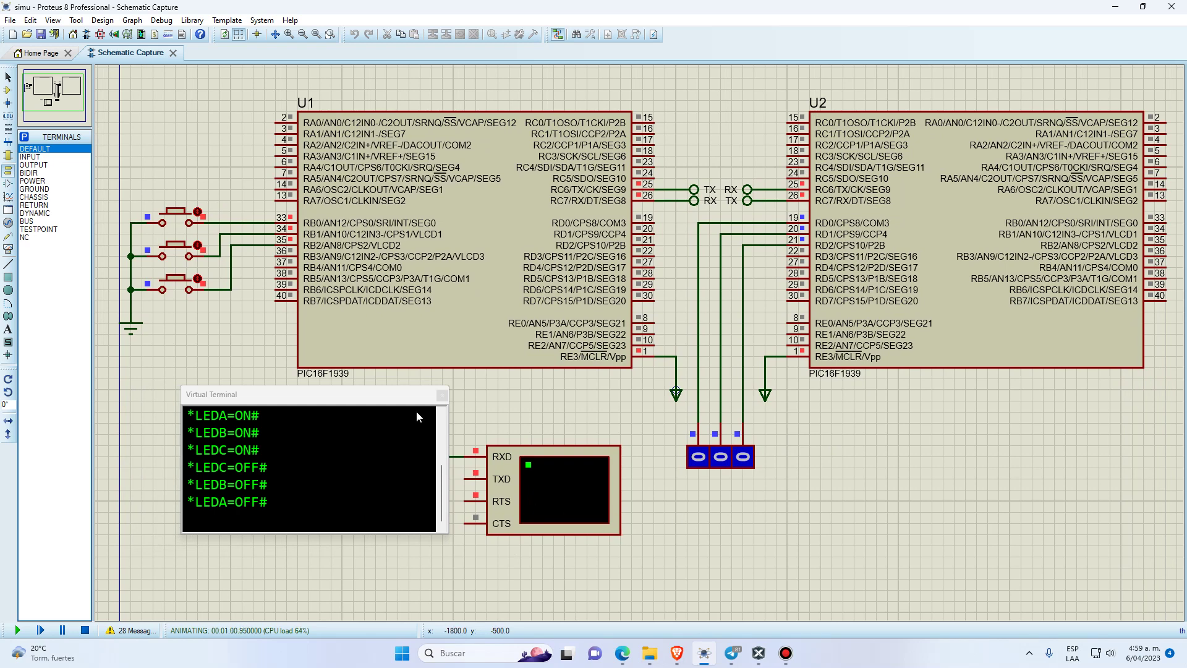
click(85, 630)
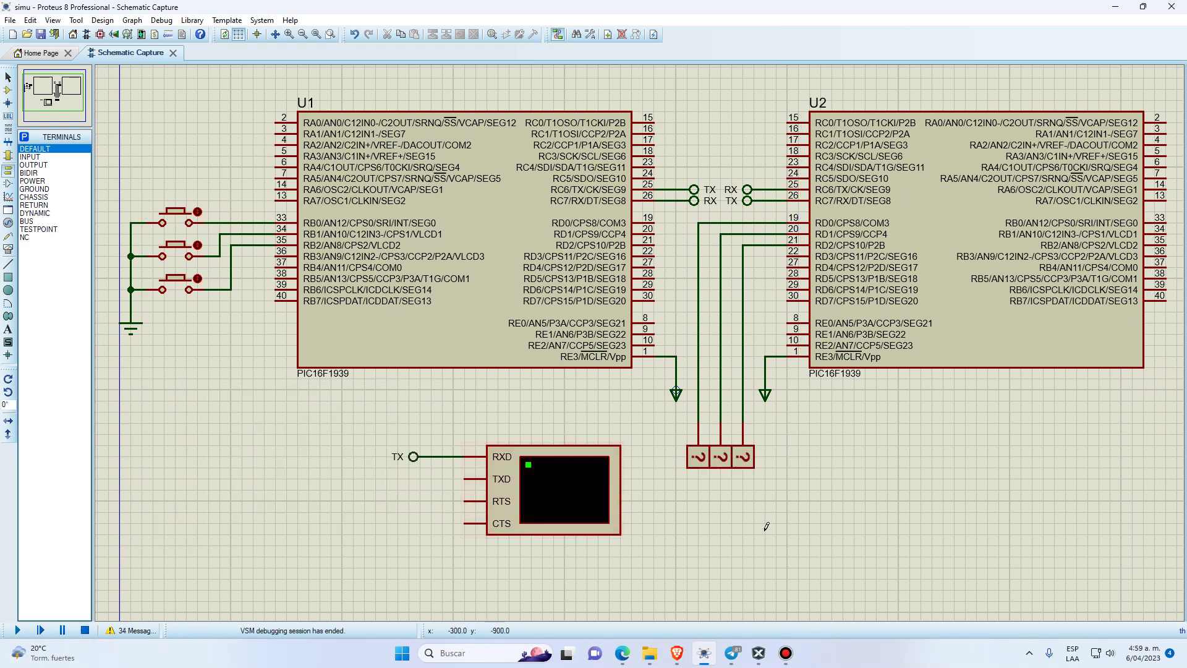
scroll(708, 461, up, 2)
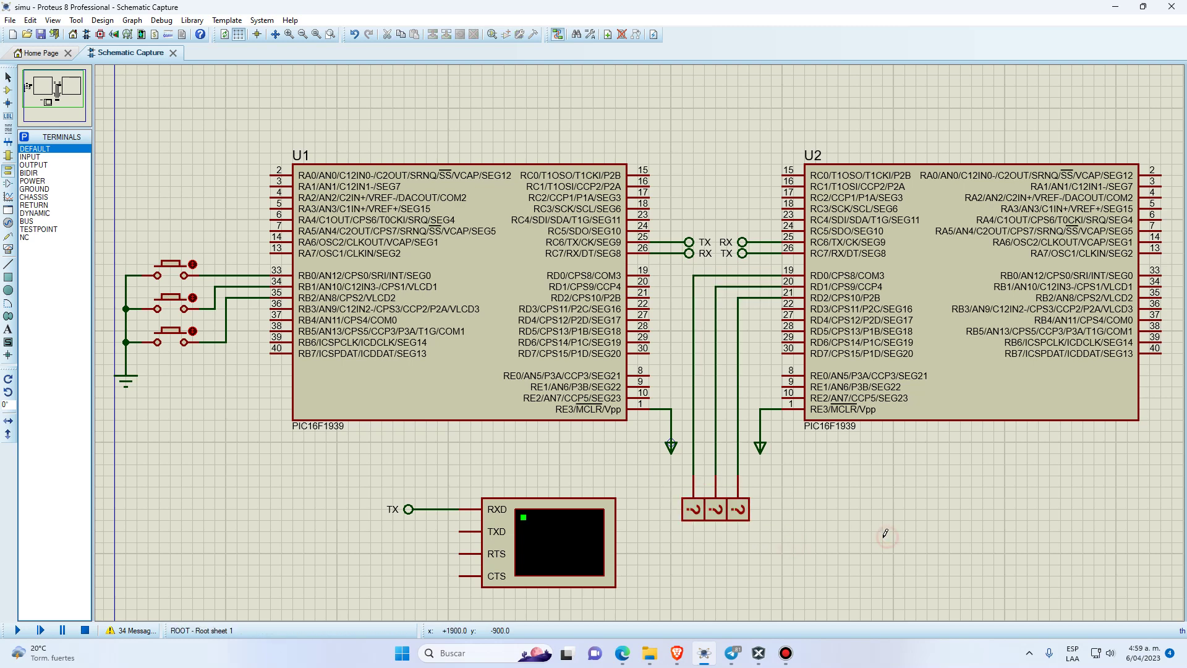
- Switch to MPLAB X IDE, collapse the DP1_TX and DP2_RX projects and close all open source files
click(759, 653)
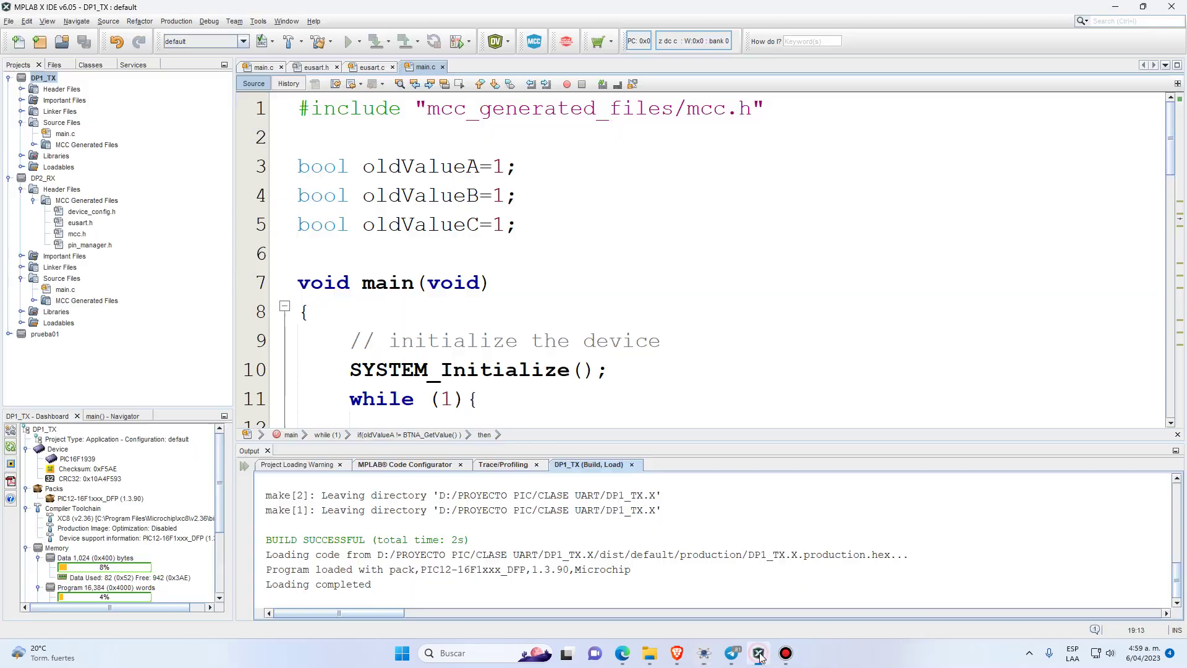
click(8, 78)
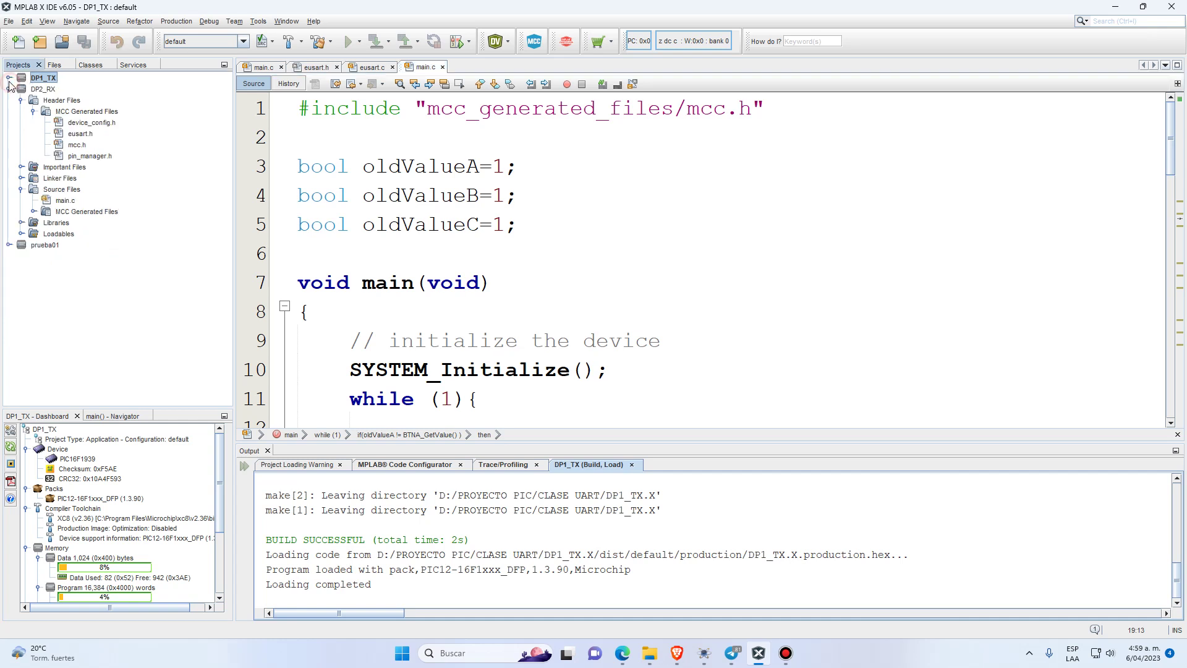
click(8, 89)
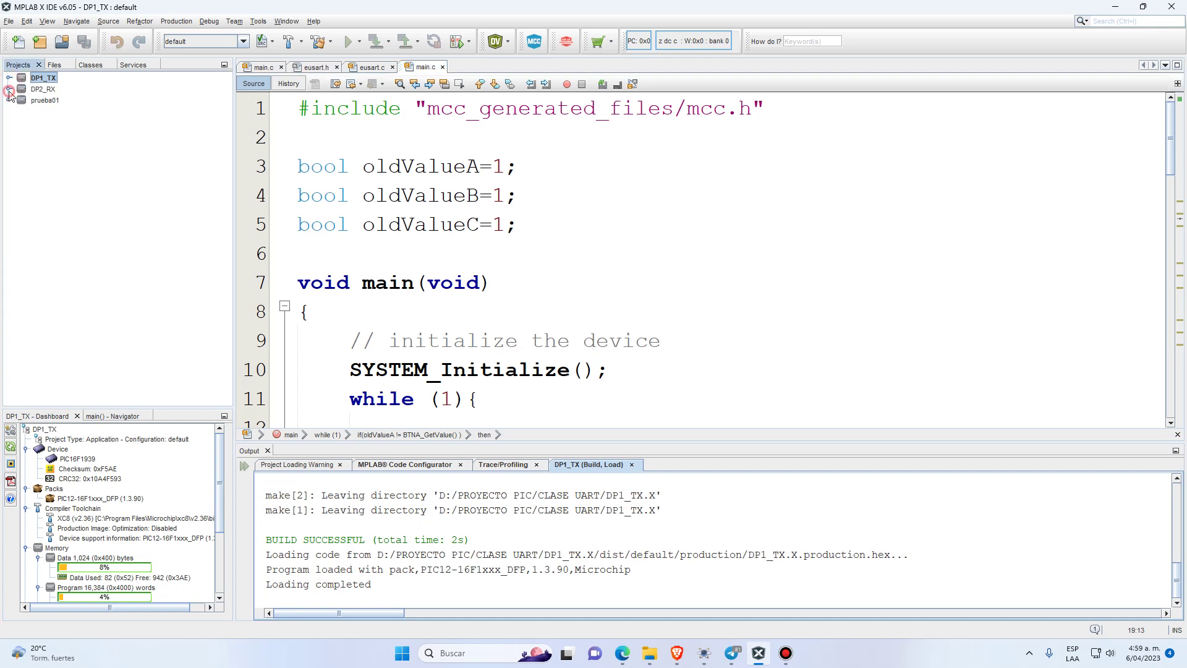
click(282, 67)
click(286, 67)
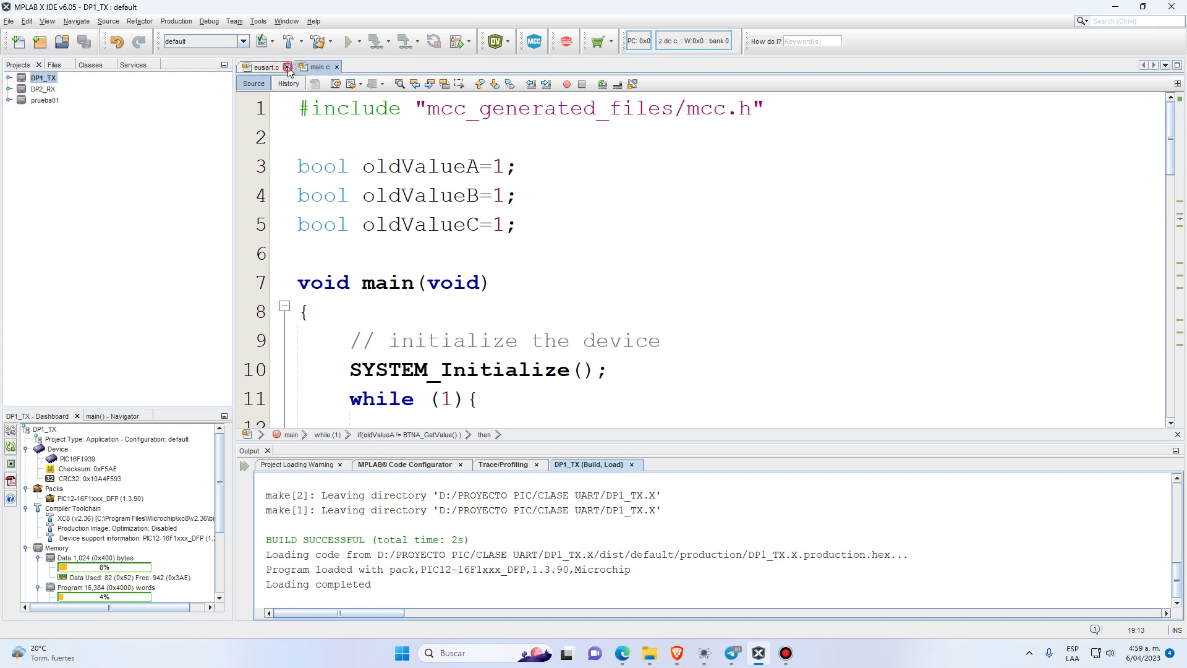
click(287, 66)
click(281, 67)
- Start a new Microchip Embedded project of the Standalone Project type
click(42, 41)
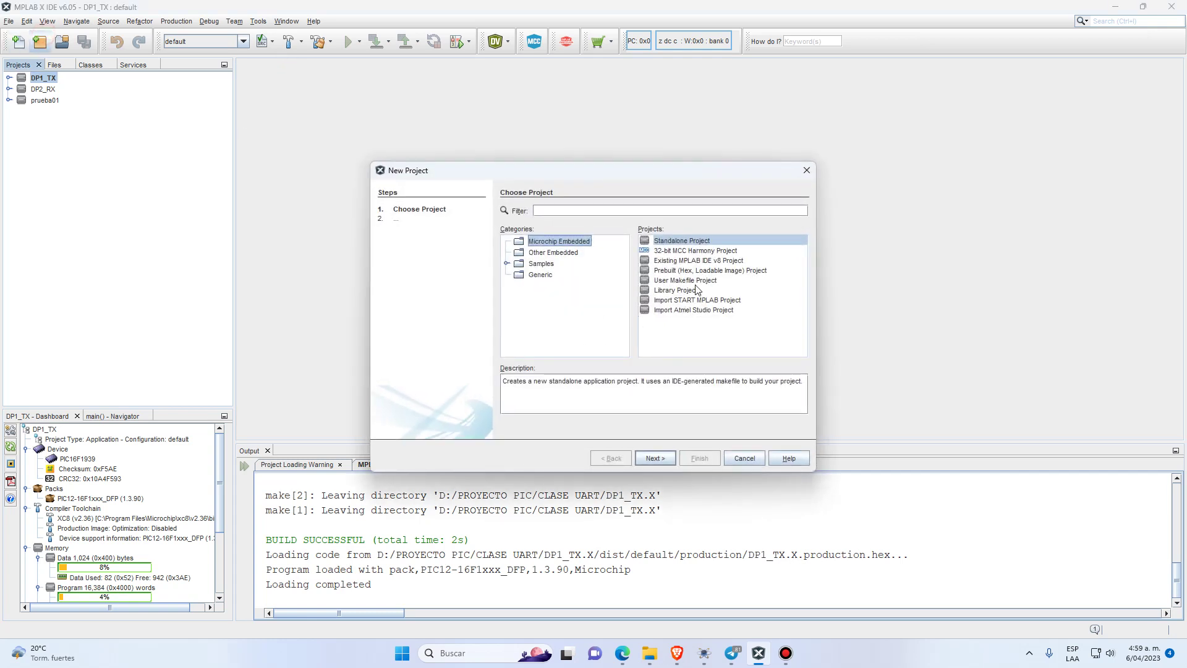
click(685, 241)
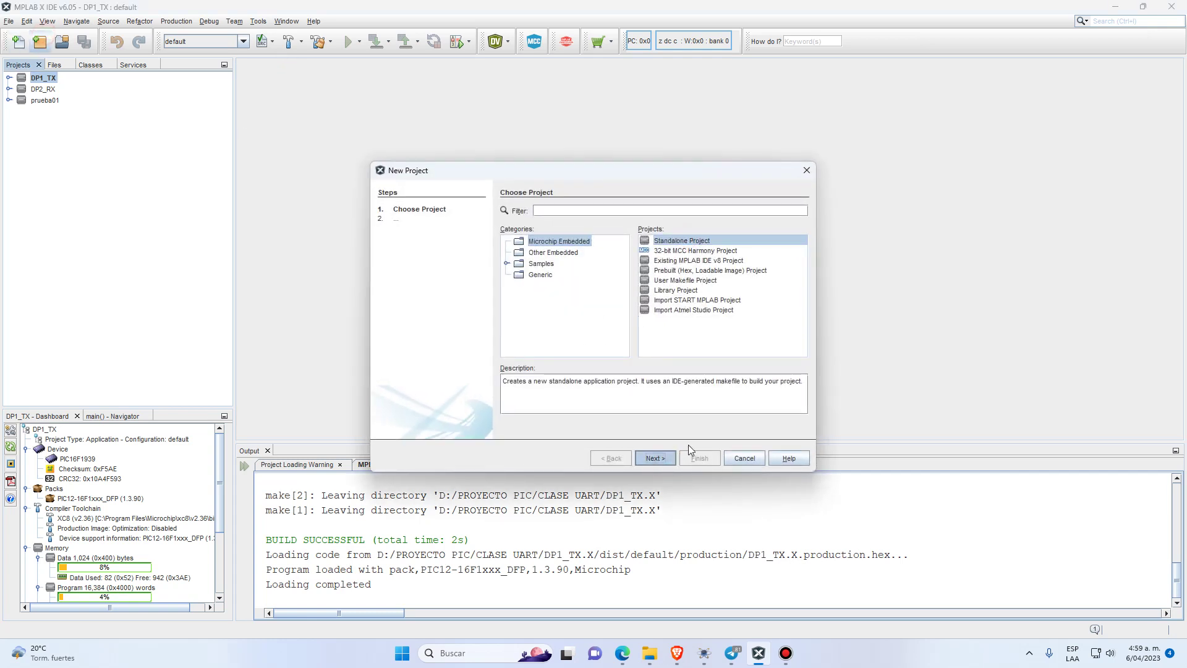
key(Return)
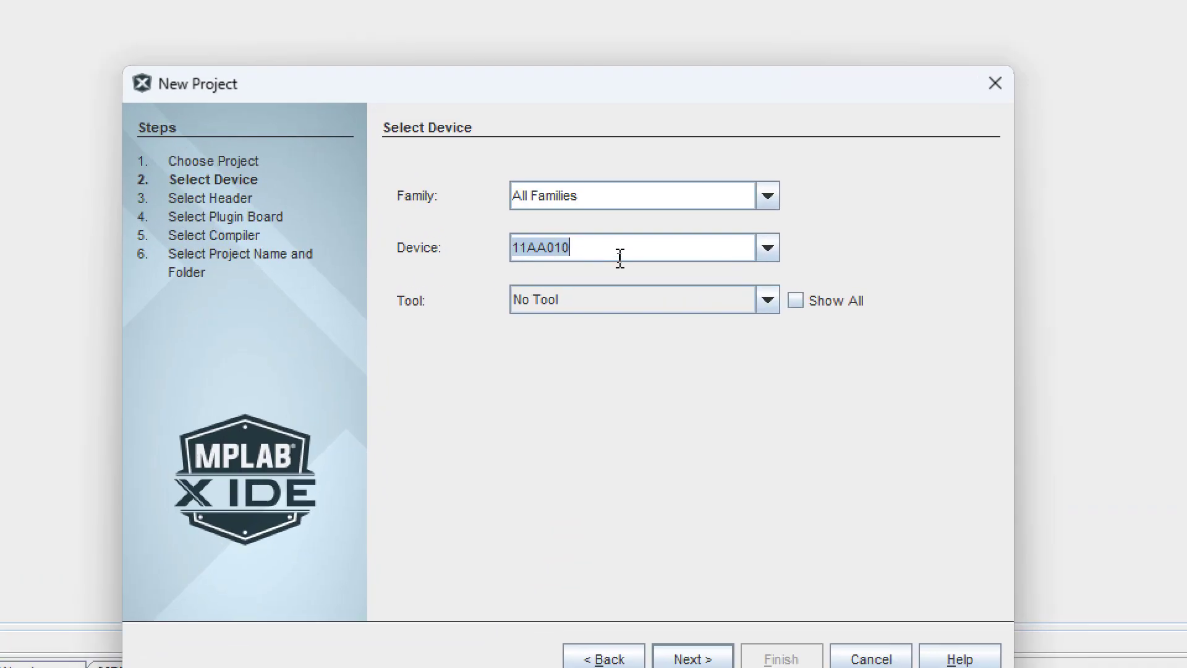
- Set the new project's device to PIC16F1939 and its tool to Simulator
text(P)
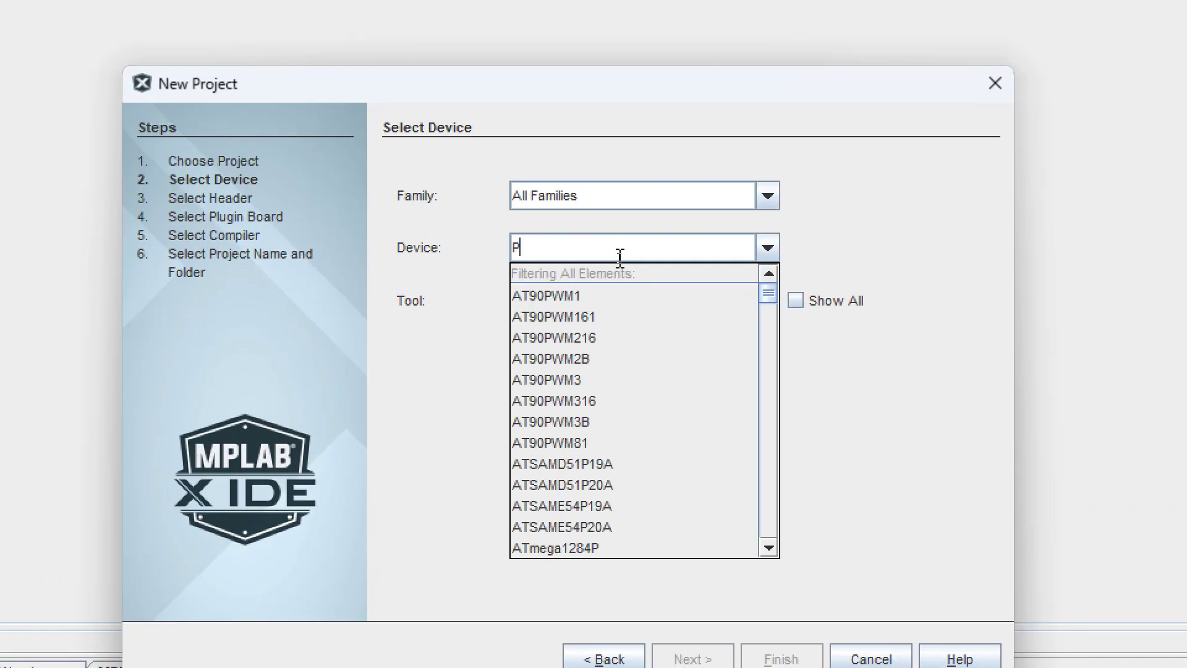
text(IC16F1939)
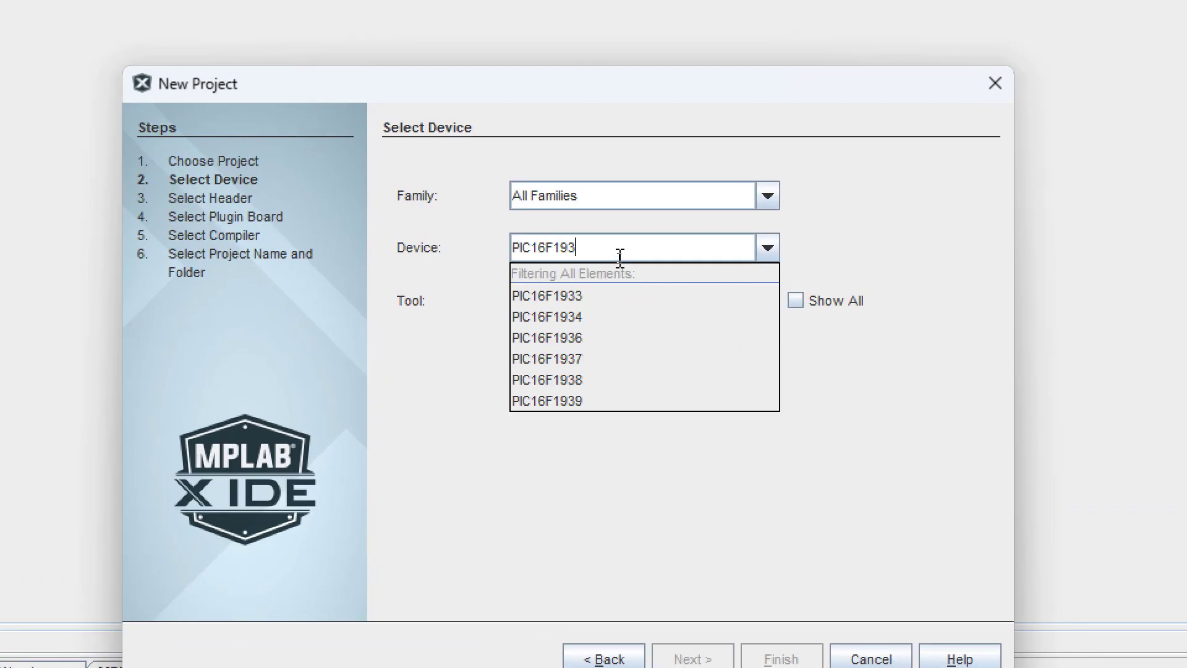
click(601, 296)
click(596, 304)
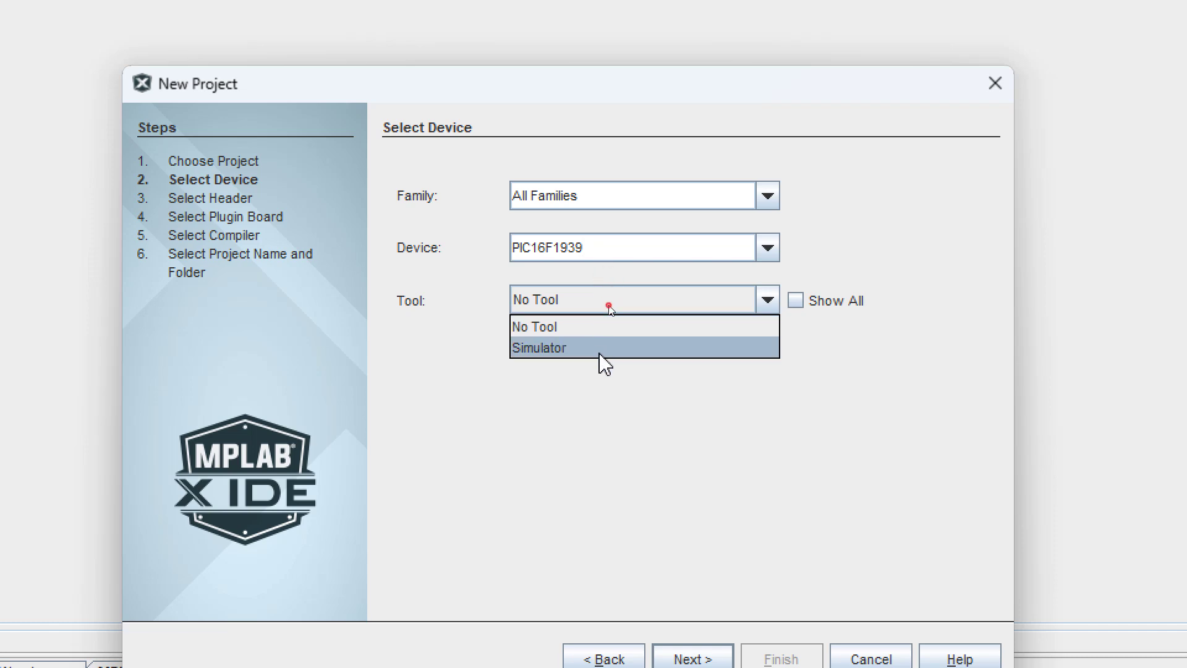
click(603, 348)
click(690, 659)
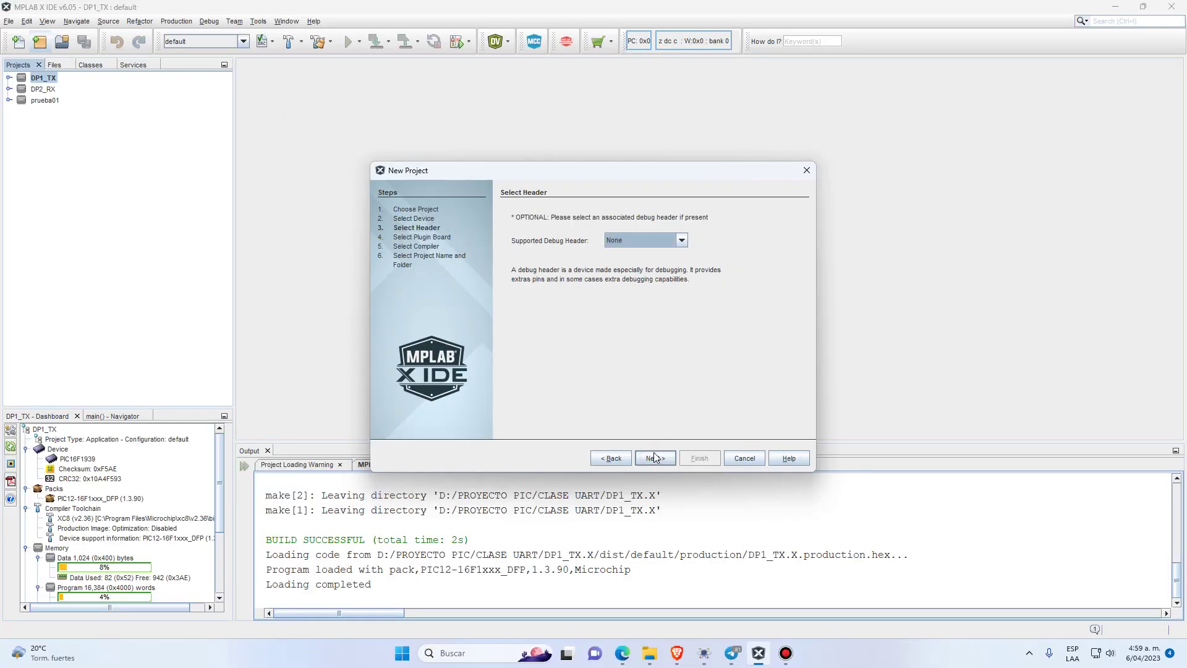
- Keep the debug header at None and choose XC8 (v2.36) as the compiler toolchain
click(654, 458)
click(586, 237)
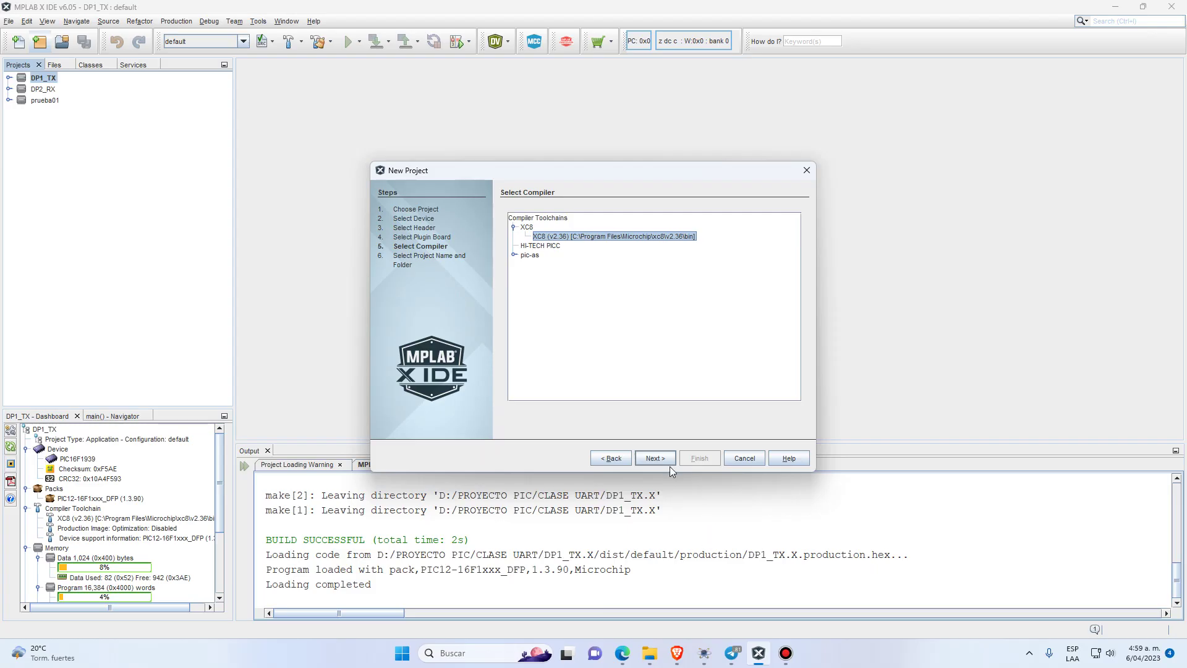
click(656, 458)
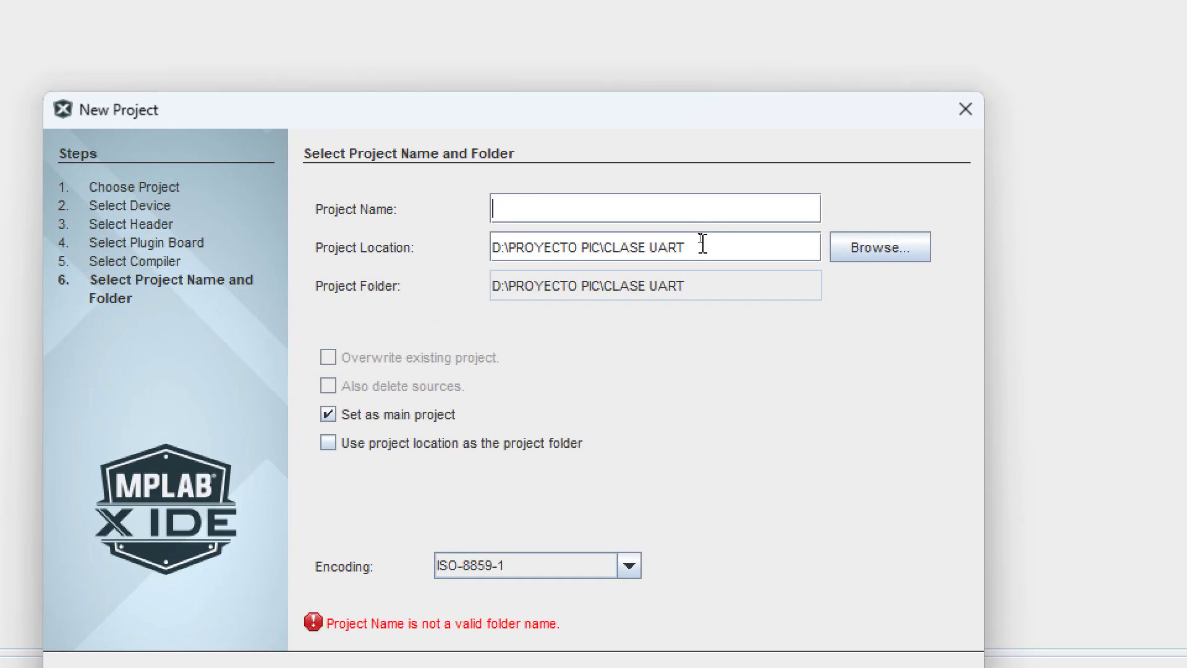
- Set the project location to D:\PROYECTO PIC\VIDEO_UART, name the project DP1TX and create it
drag(686, 247, 612, 248)
key(BackSpace)
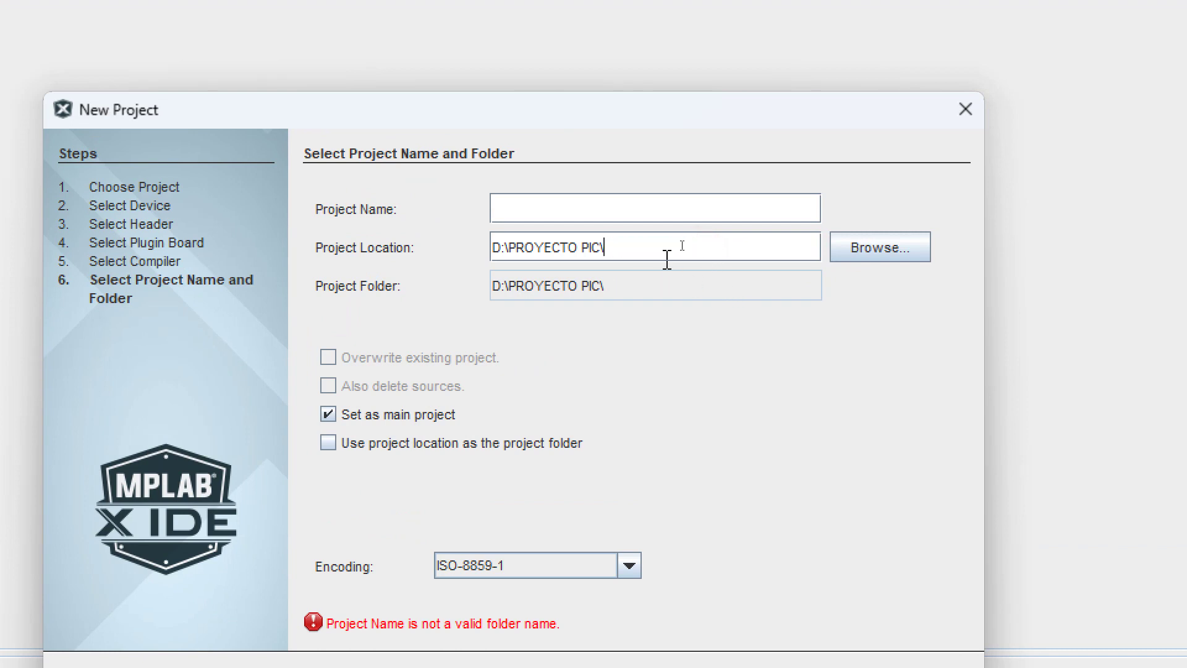
text(VIDEO_UART)
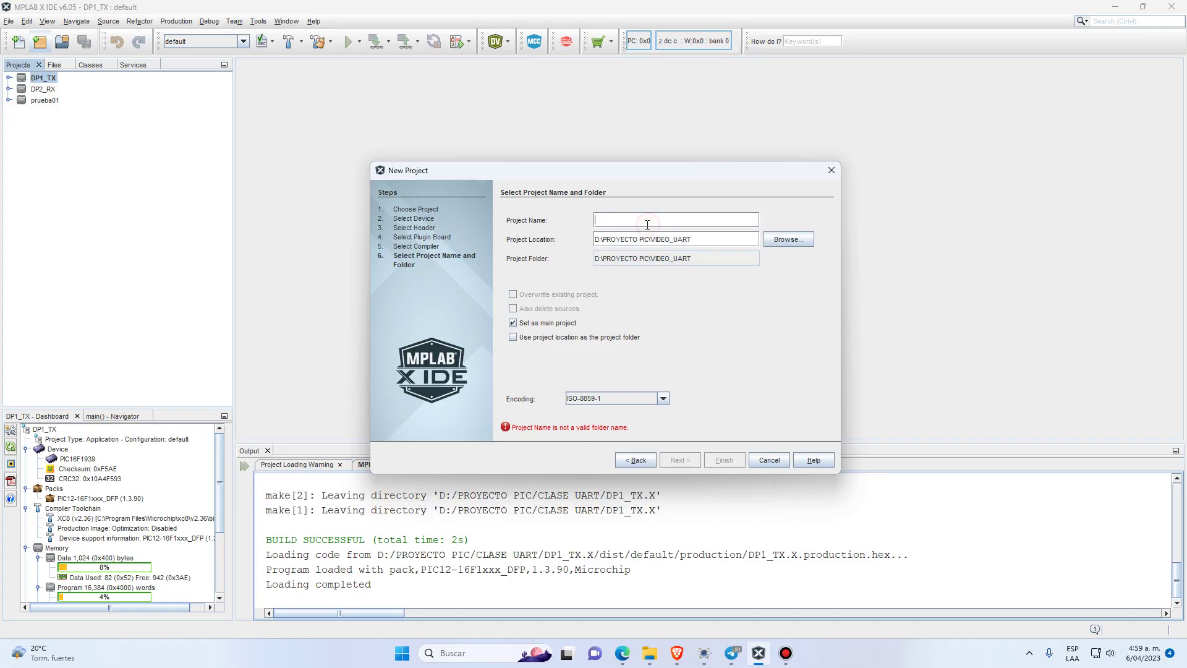
click(647, 220)
text(DP1TX)
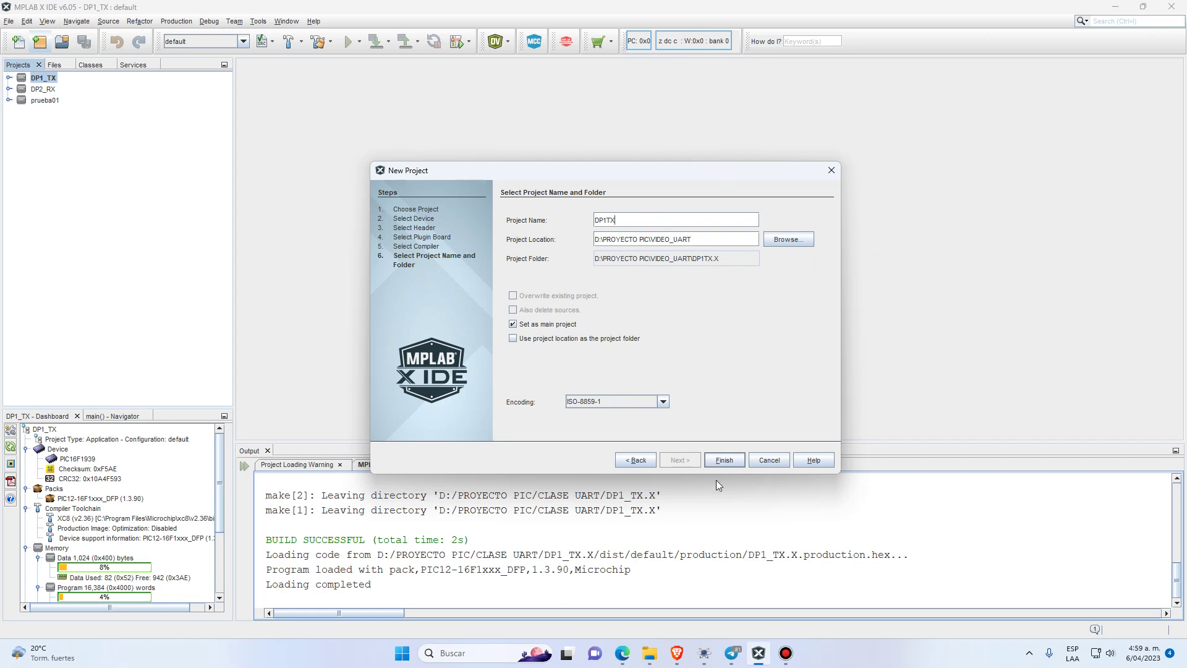
click(720, 462)
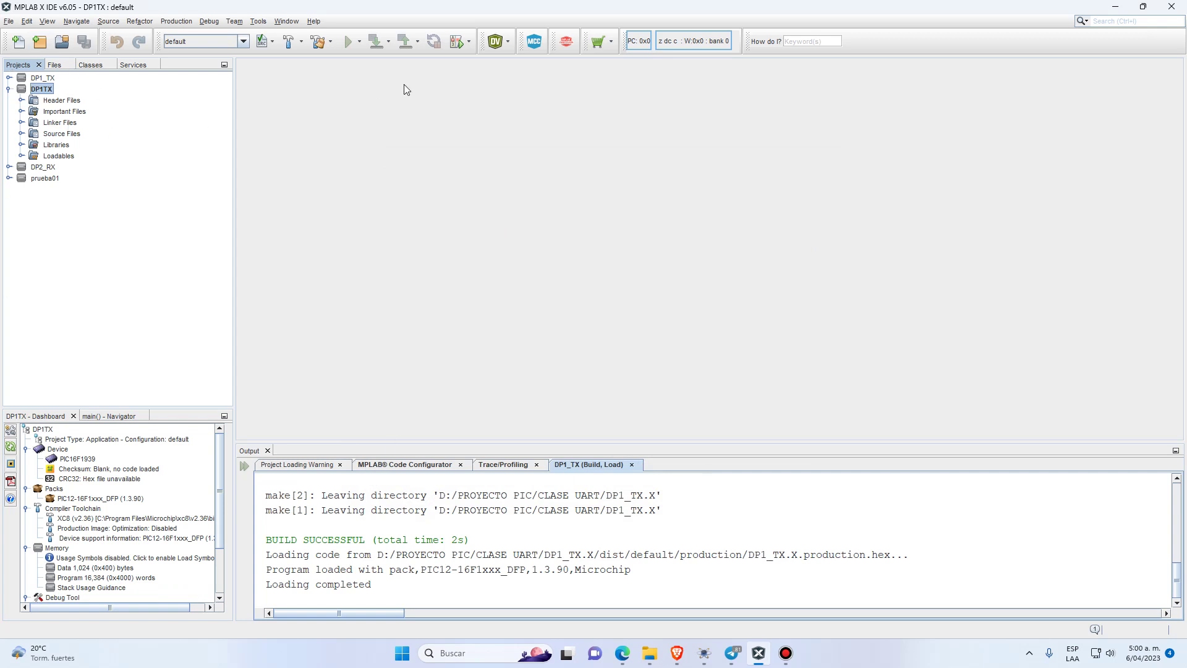
- Launch MPLAB Code Configurator for the DP1TX project
drag(519, 41, 513, 25)
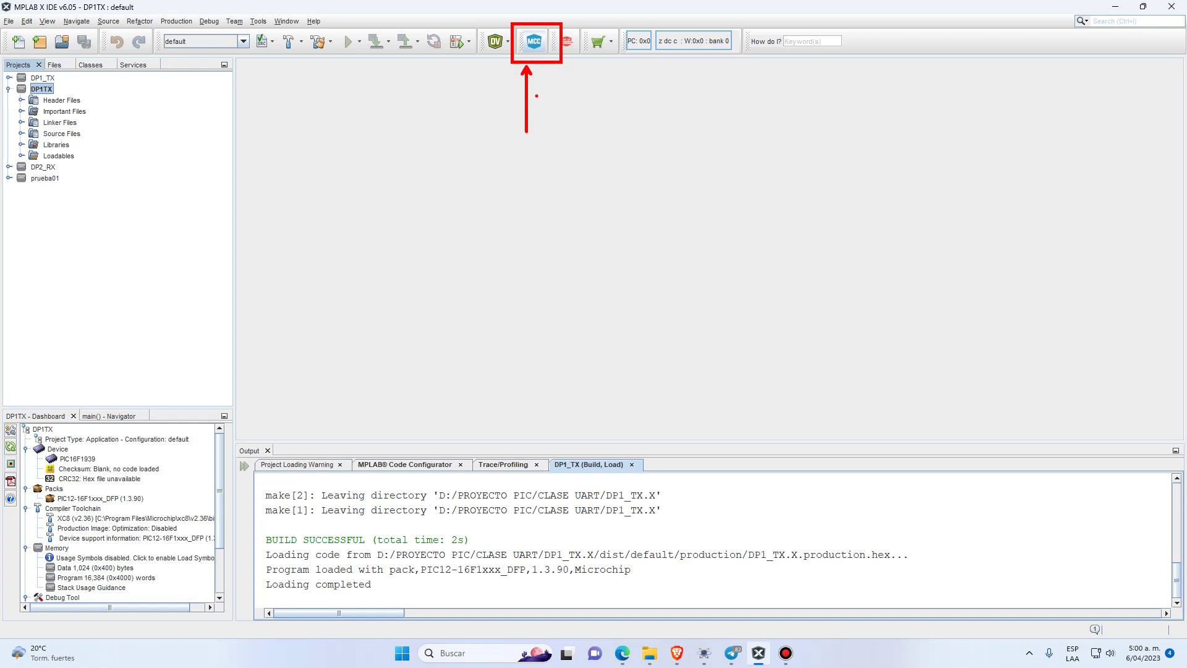
click(534, 41)
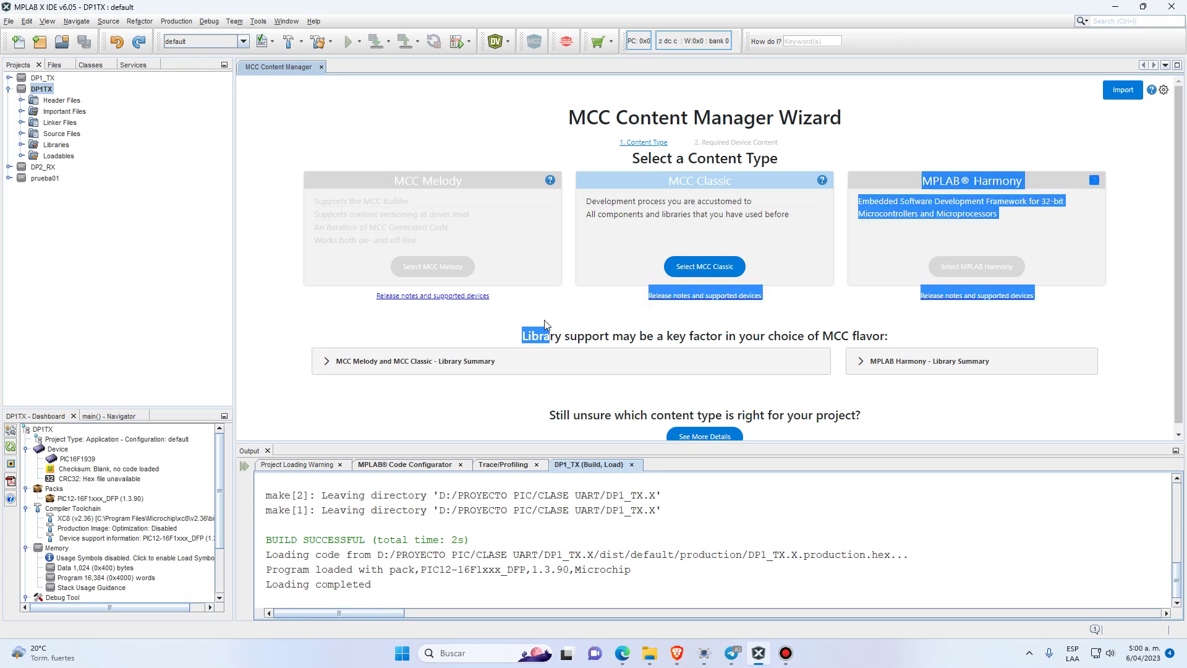
drag(704, 288, 544, 334)
click(270, 363)
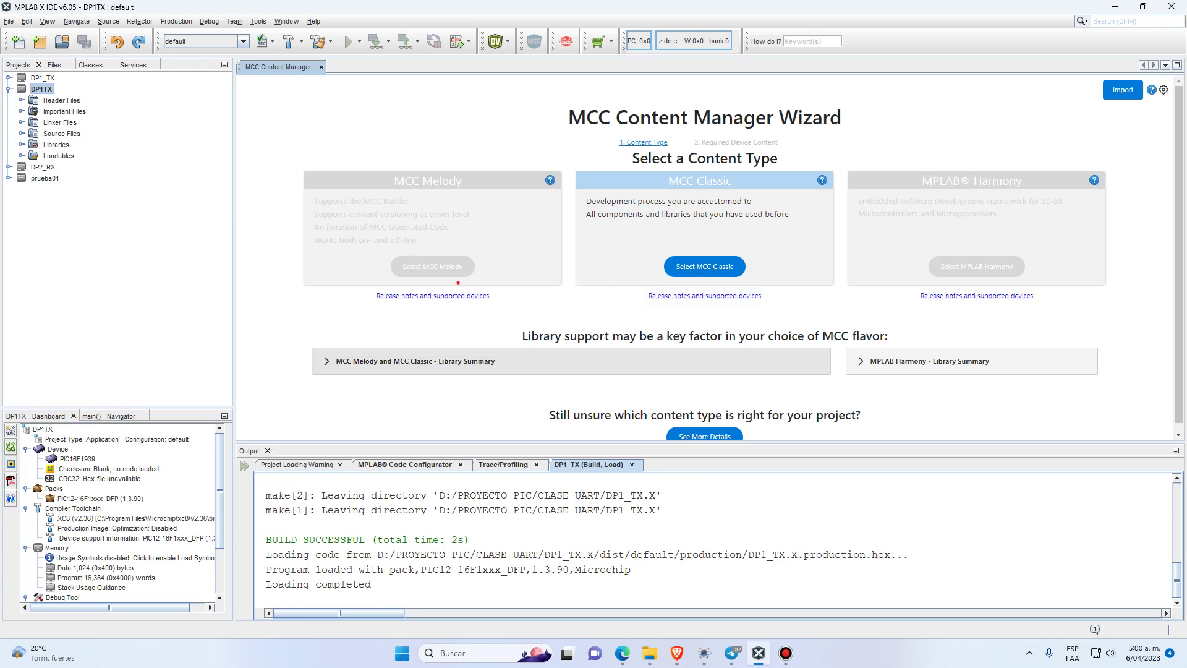
drag(295, 162, 573, 322)
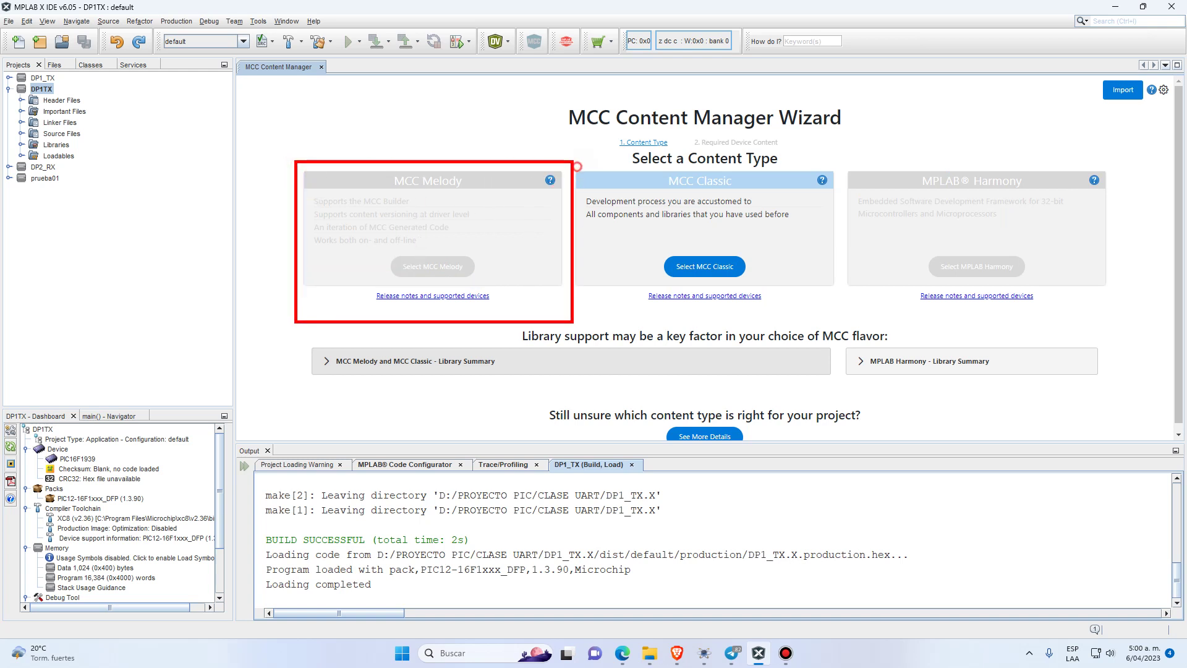
mouse_move(576, 162)
mouse_down()
mouse_move(788, 307)
mouse_move(837, 324)
mouse_up()
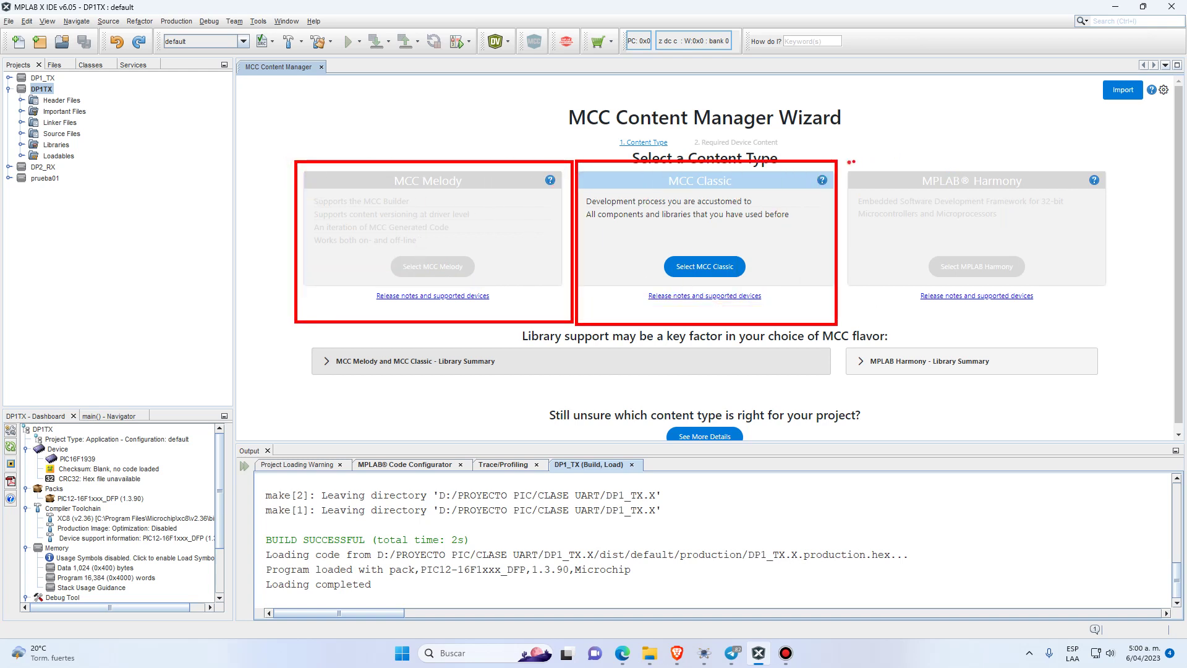
drag(848, 162, 1138, 322)
drag(665, 334, 679, 286)
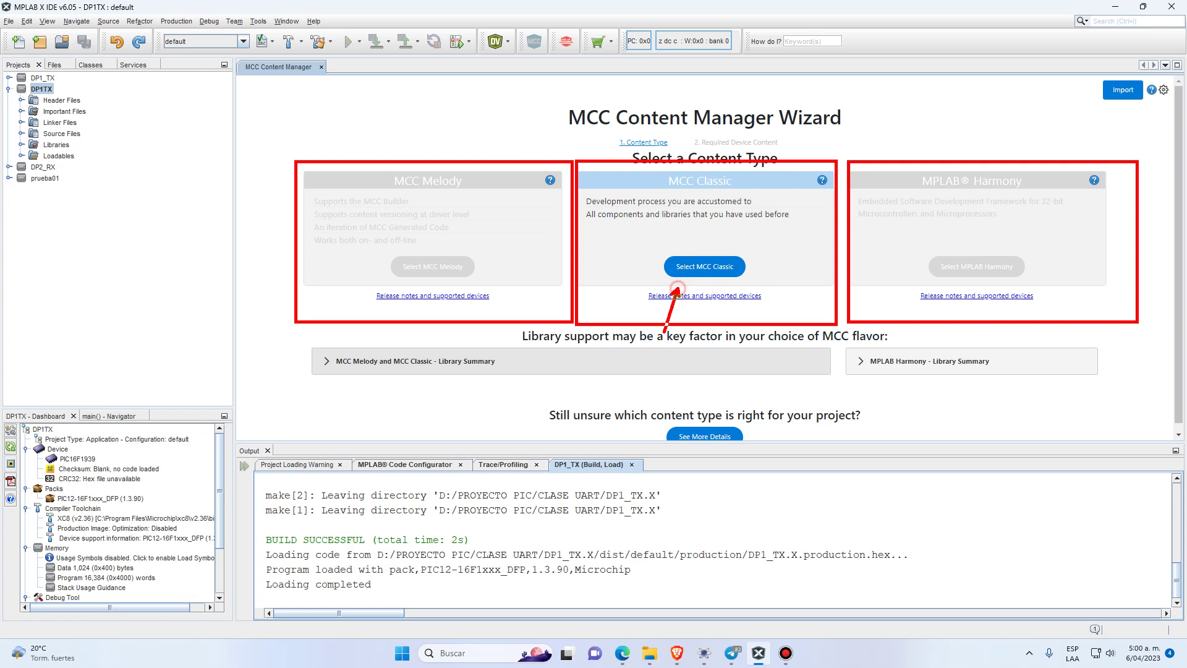
key(Escape)
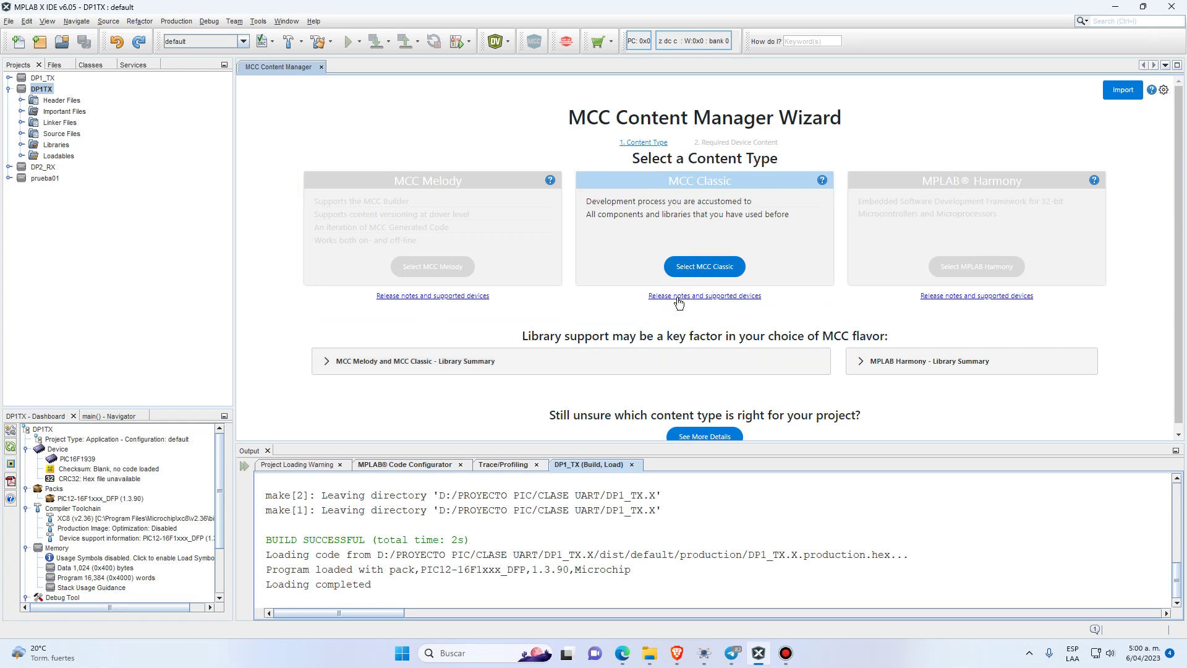
- Choose MCC Classic as the content type and complete the MCC Content Manager Wizard
click(703, 272)
click(798, 146)
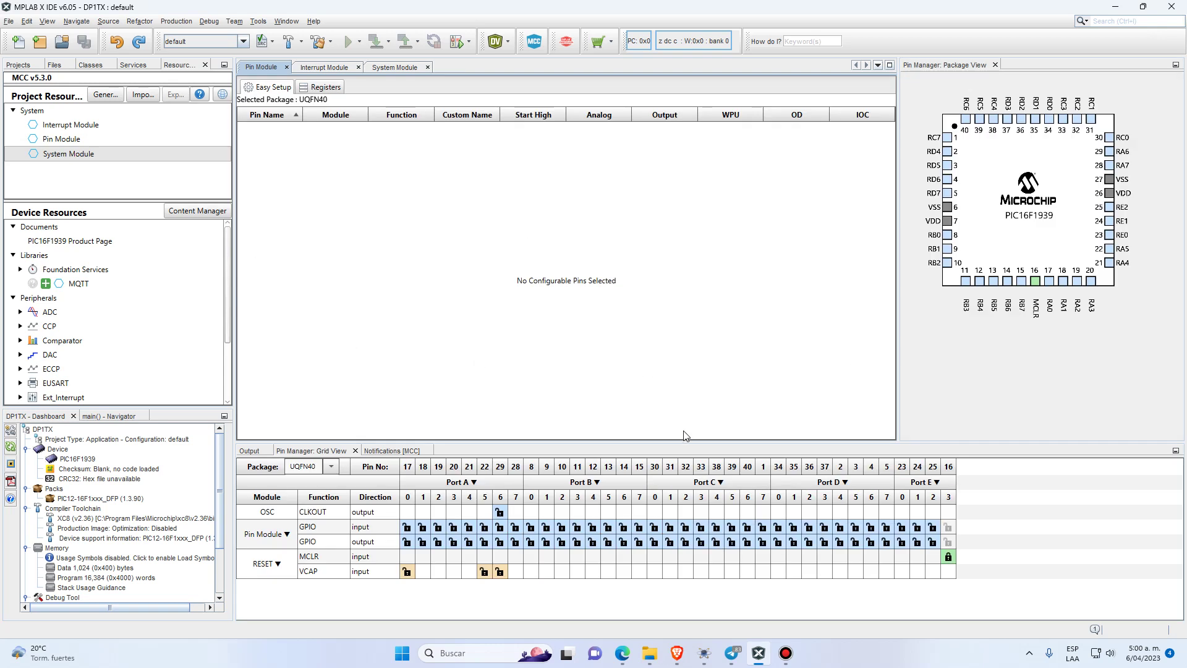
- Switch to the Proteus schematic and select the three push buttons and ground wired to U1's RB0, RB1 and RB2 pins
click(732, 653)
scroll(567, 357, up, 3)
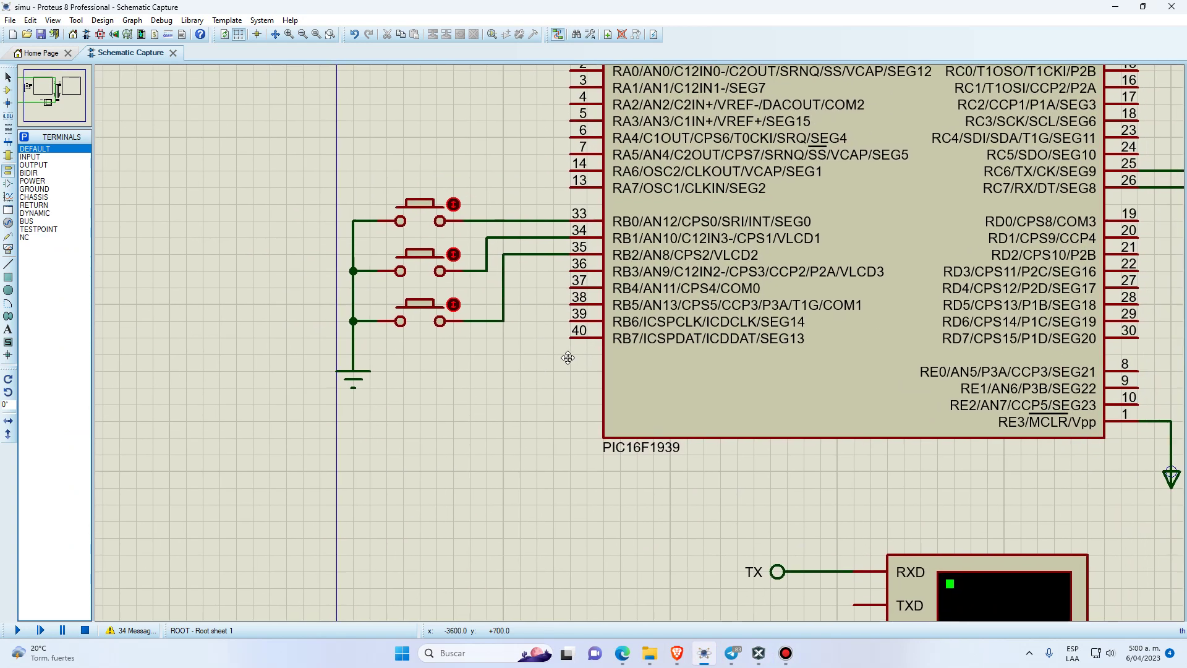
drag(315, 172, 517, 423)
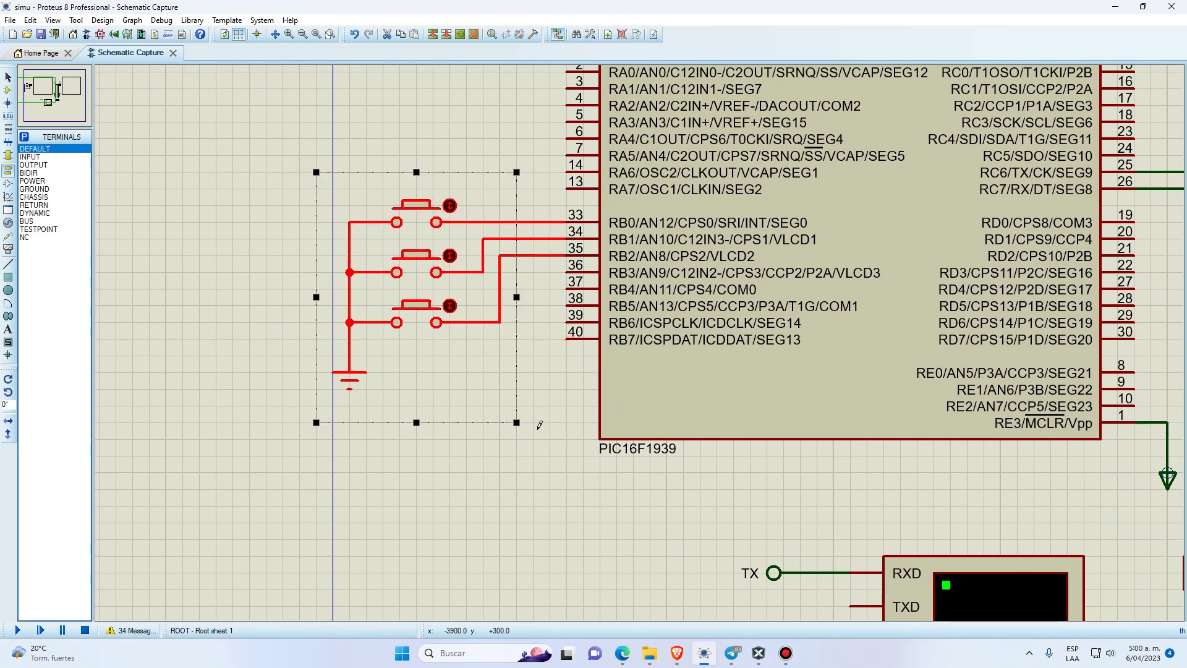
- Deselect the push-button circuit and switch to the PIC16F1939 datasheet in Edge to view the WPUB register on page 126
click(540, 425)
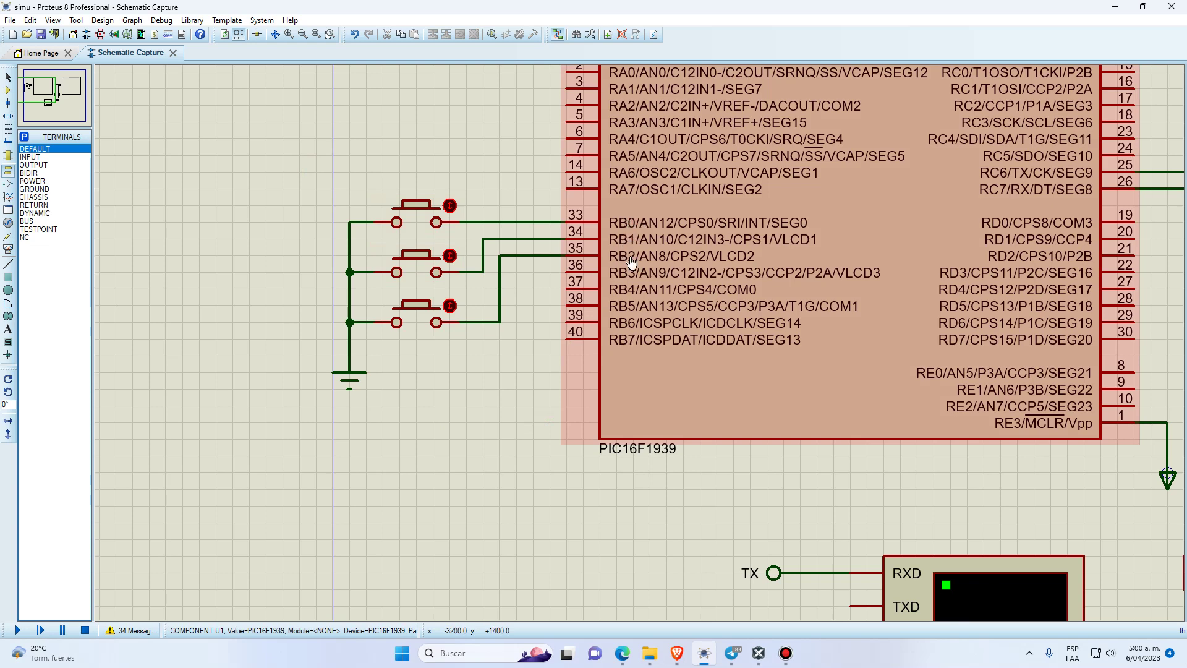
click(622, 653)
scroll(569, 383, up, 1)
scroll(559, 377, down, 1)
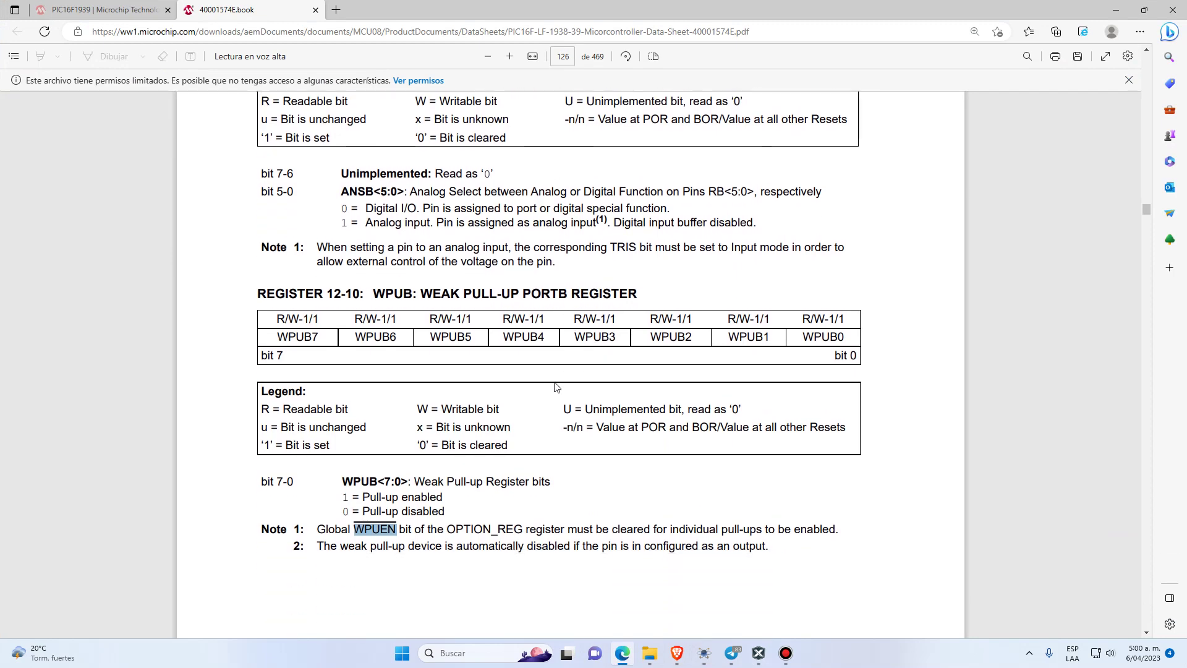
ctrl+scroll(555, 386, up, 1)
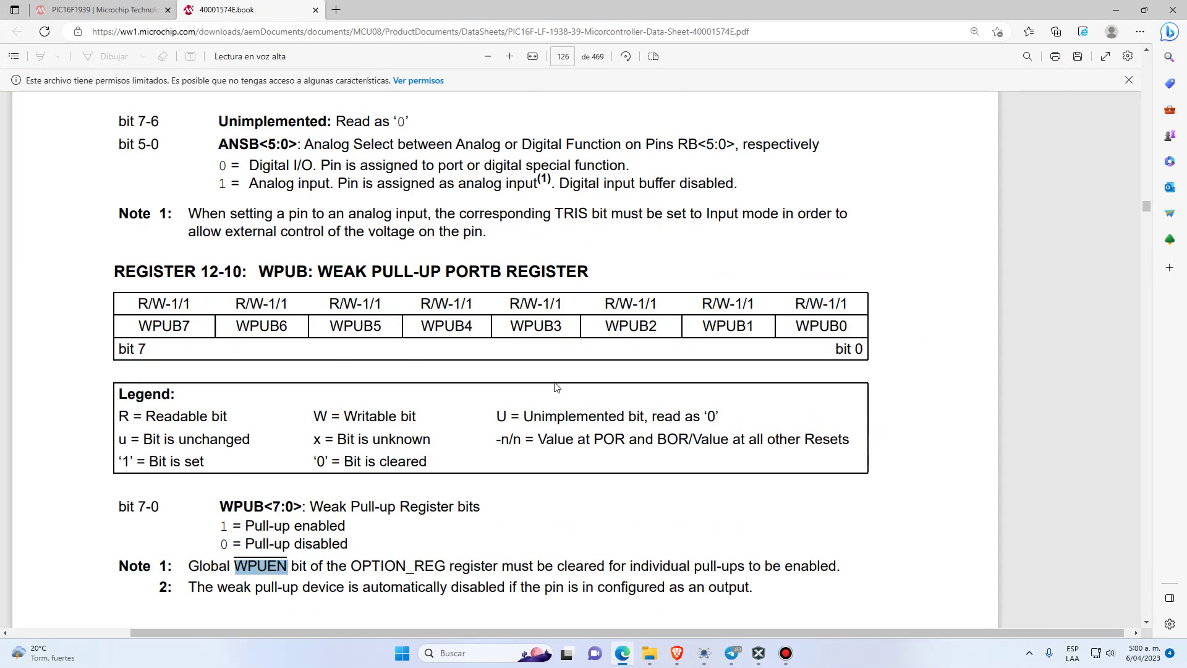
- Open the datasheet's table of contents, locate section 12.0 I/O Ports, and close the contents list
click(13, 57)
click(11, 58)
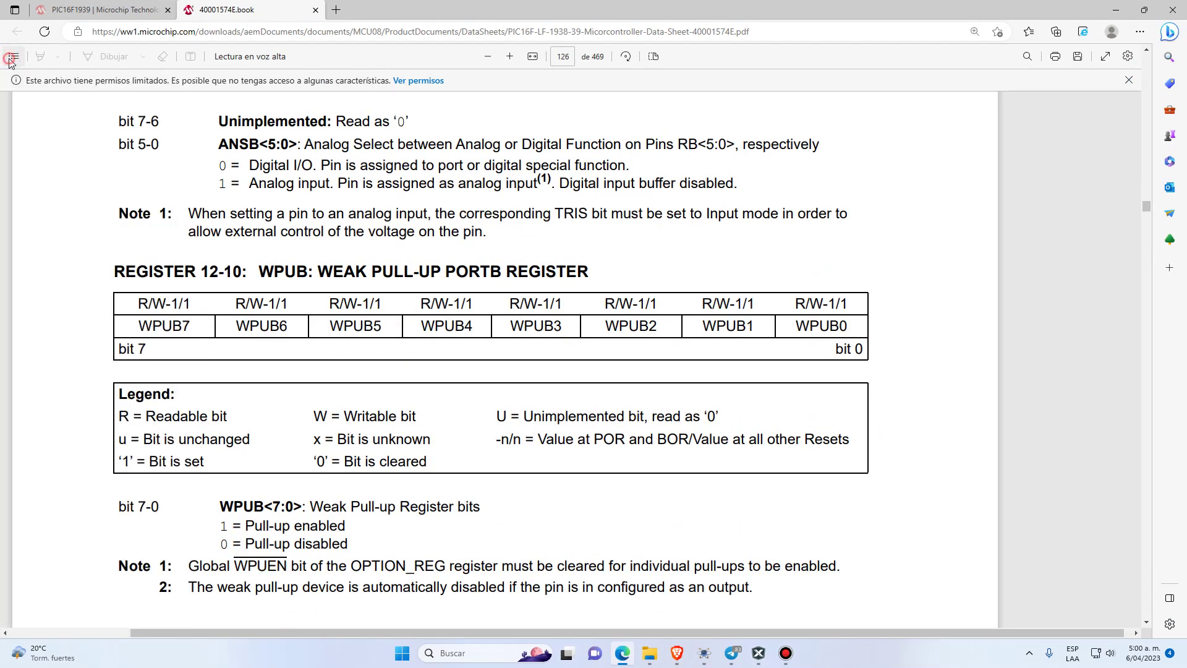
click(11, 59)
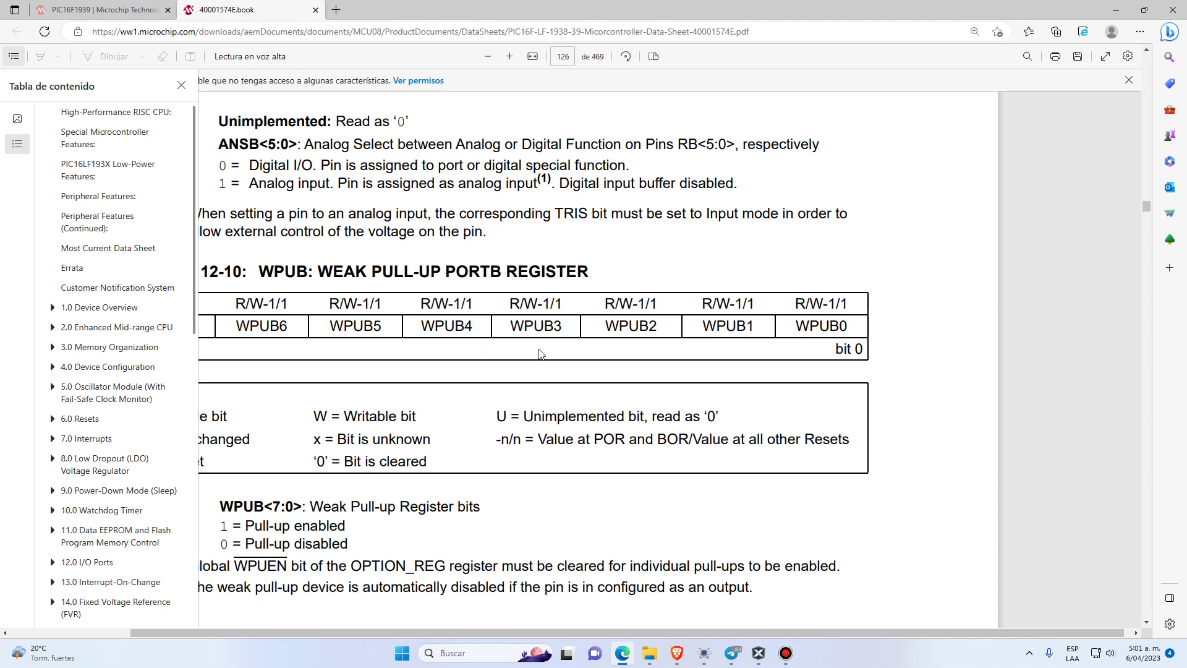
scroll(124, 457, down, 3)
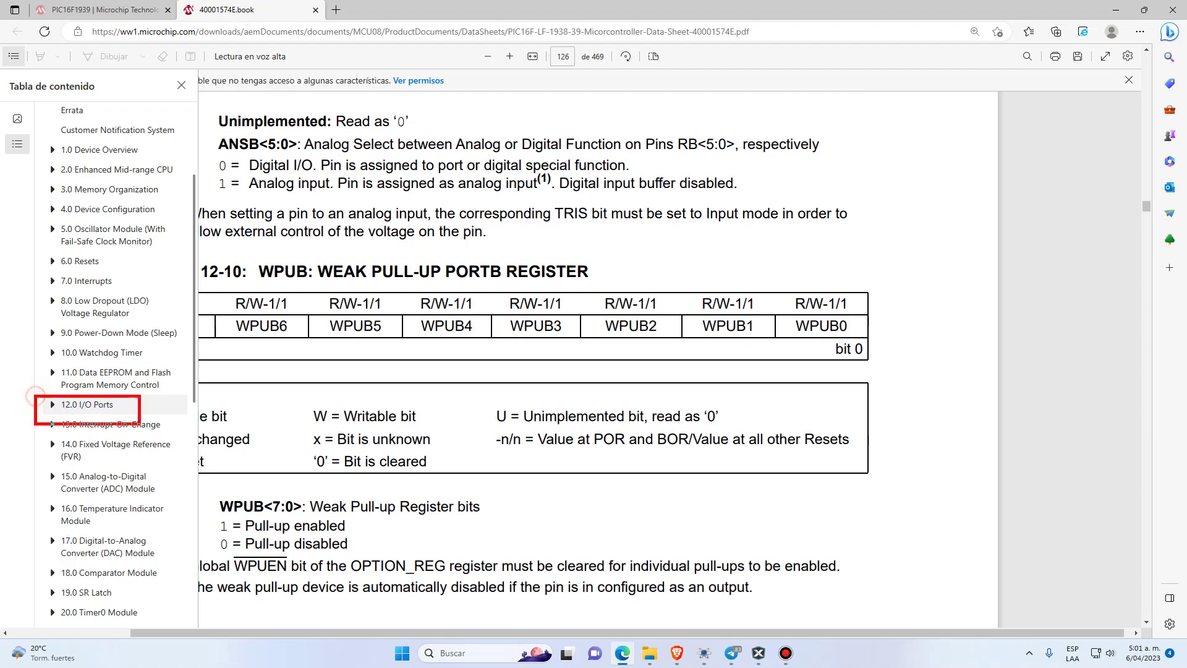
click(349, 351)
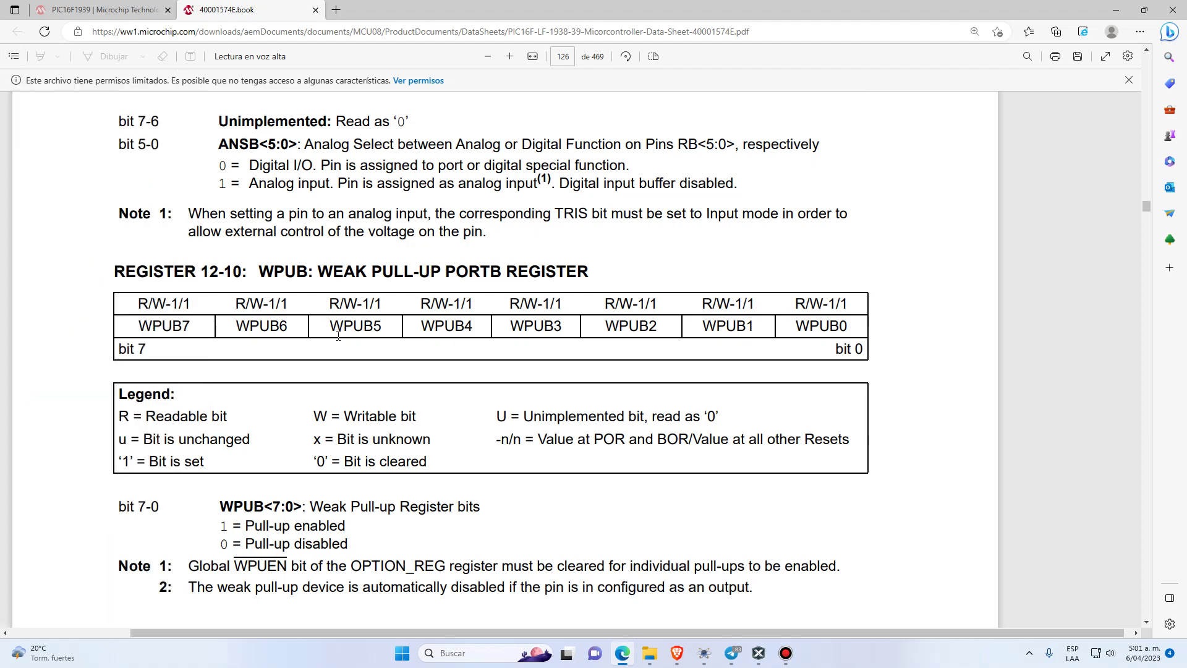
- Examine the PORTB and TRISB register definitions in section 12.6 of the datasheet
scroll(349, 351, up, 5)
scroll(380, 371, down, 3)
scroll(379, 371, up, 6)
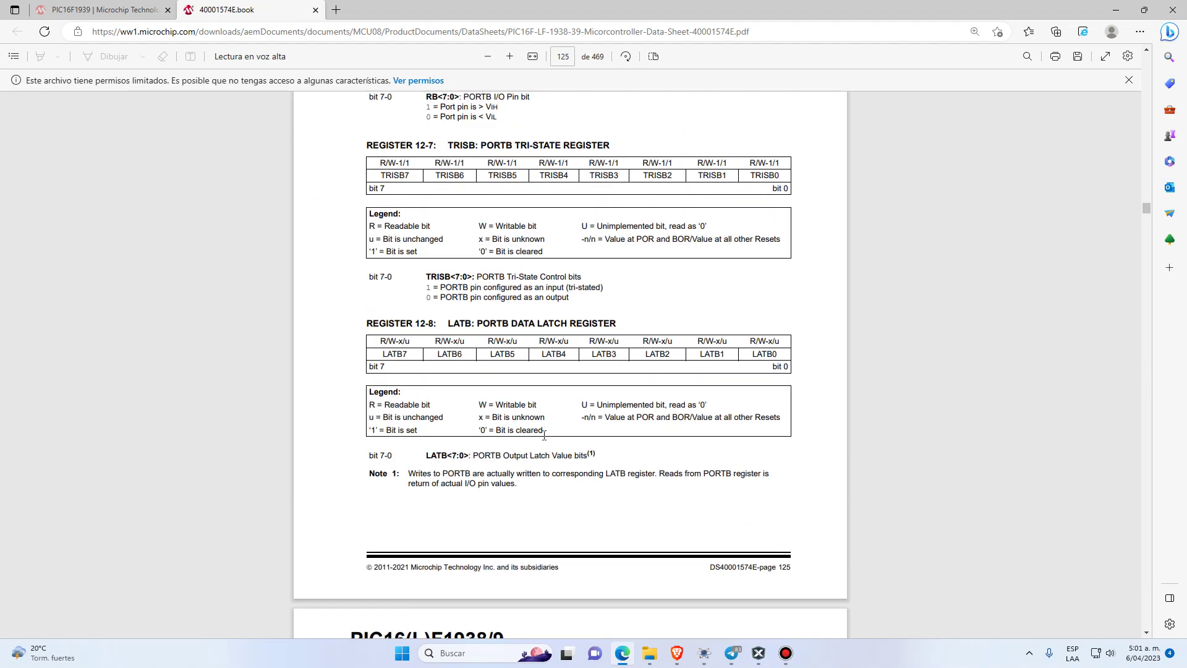
scroll(546, 436, down, 3)
scroll(545, 436, up, 6)
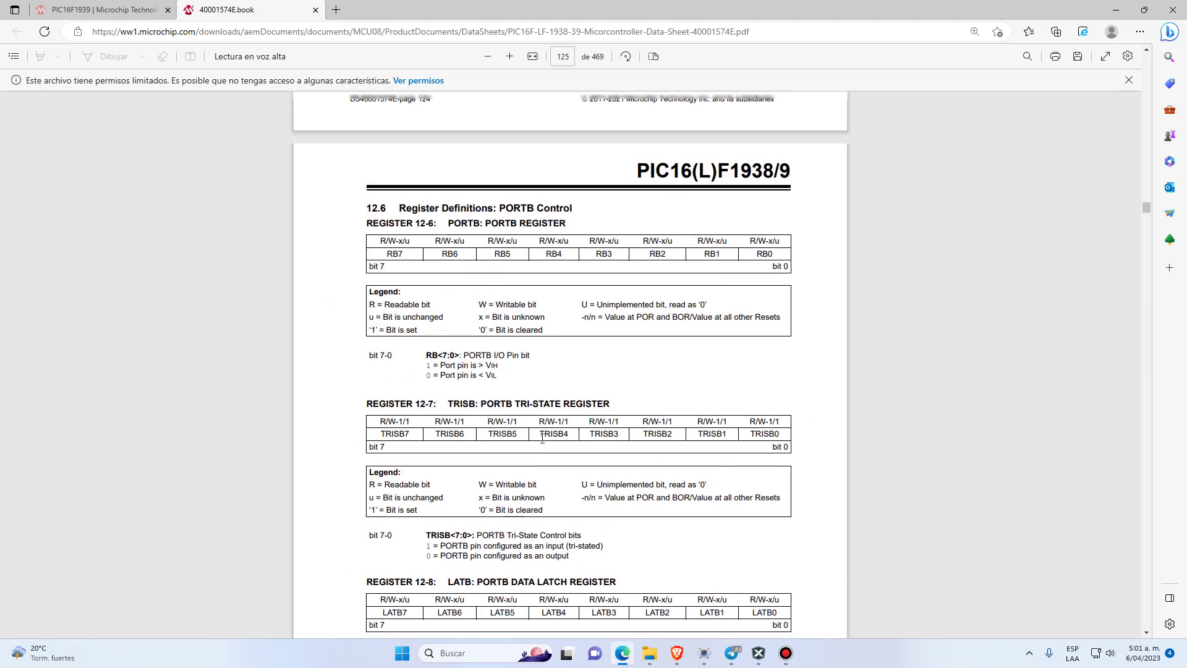
mouse_move(360, 198)
mouse_down()
mouse_move(810, 365)
mouse_move(776, 426)
mouse_up()
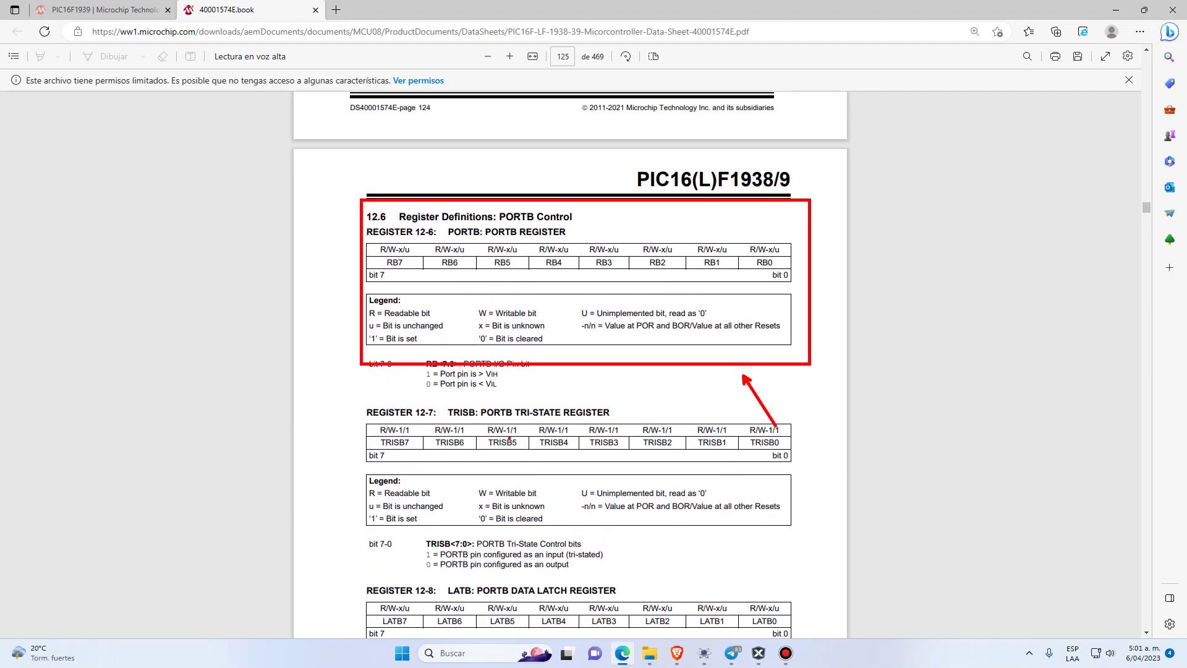
key(e)
mouse_move(348, 402)
mouse_down()
mouse_move(536, 500)
mouse_move(779, 542)
mouse_up()
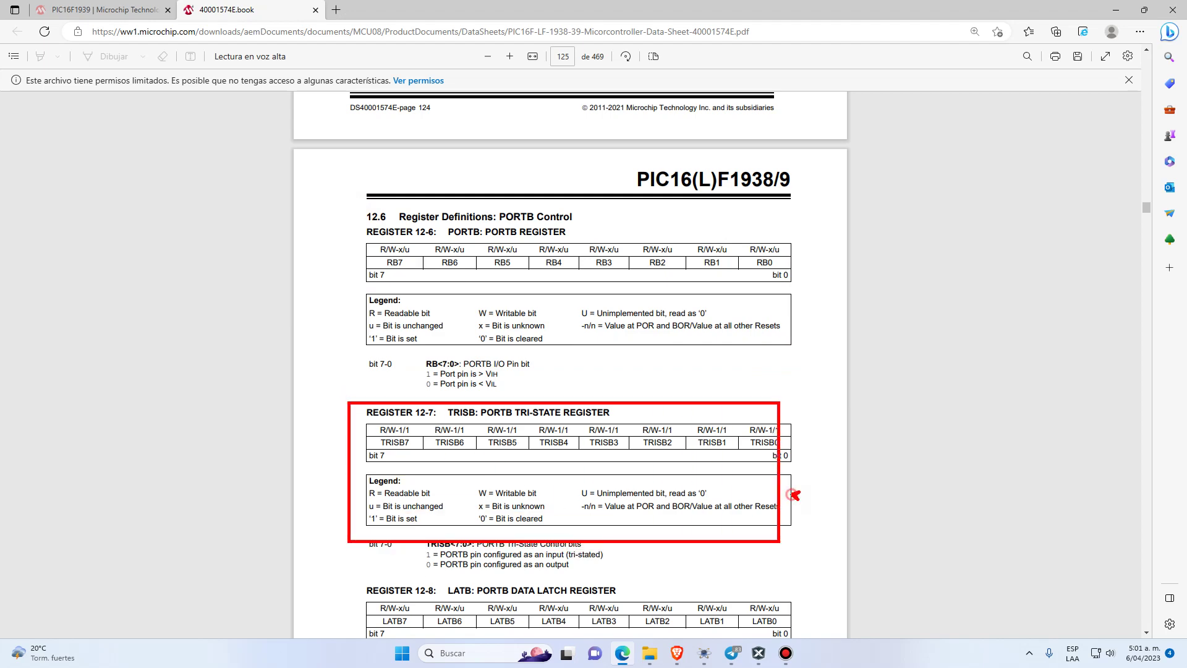
drag(794, 495, 834, 498)
key(Escape)
- Examine the LATB and ANSELB registers, highlighting the ANSELB name in the Register 12-9 heading
scroll(670, 504, down, 6)
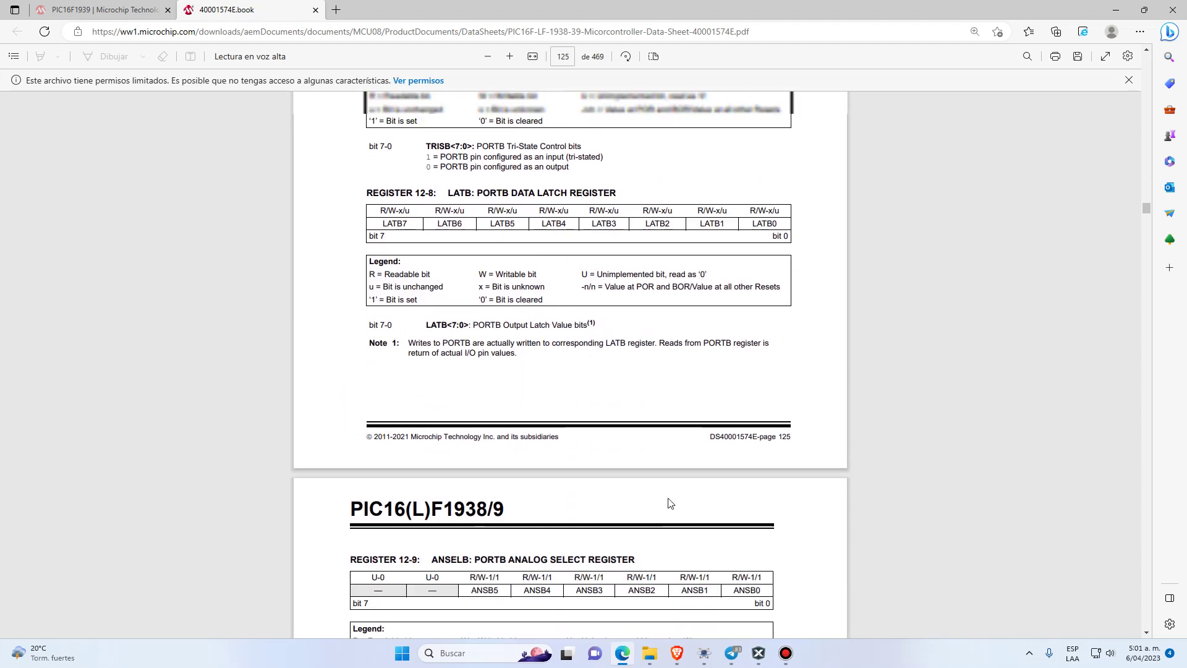
scroll(670, 503, up, 1)
scroll(504, 365, up, 2)
drag(380, 150, 421, 149)
scroll(628, 402, down, 5)
scroll(656, 440, down, 4)
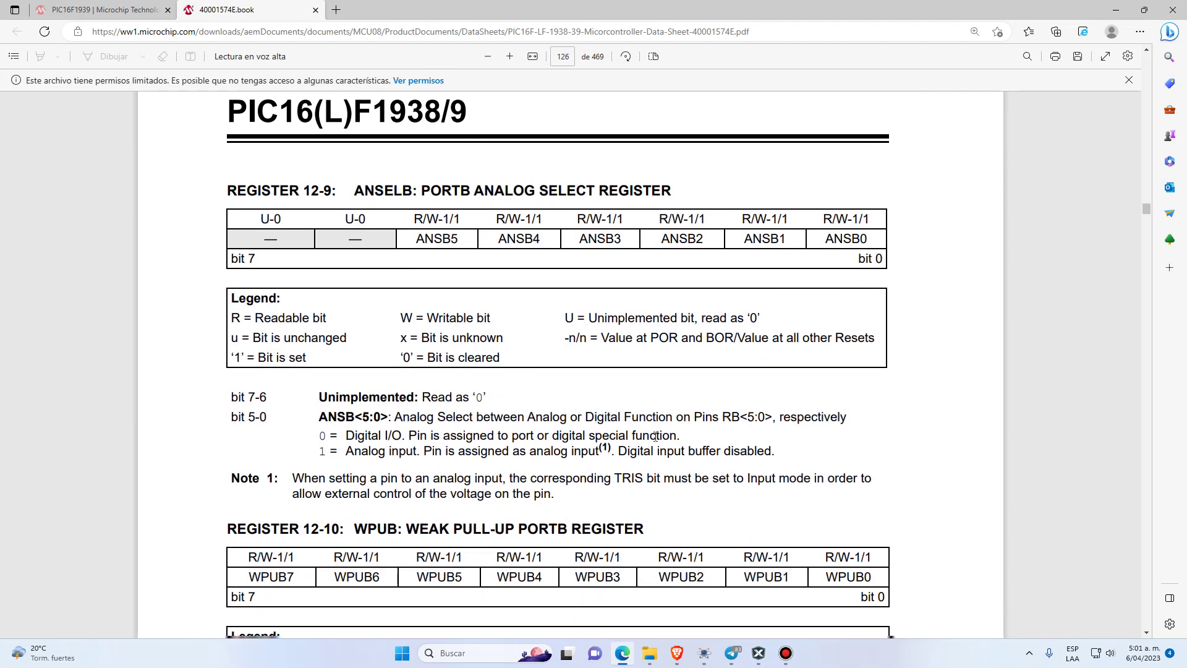
double_click(369, 184)
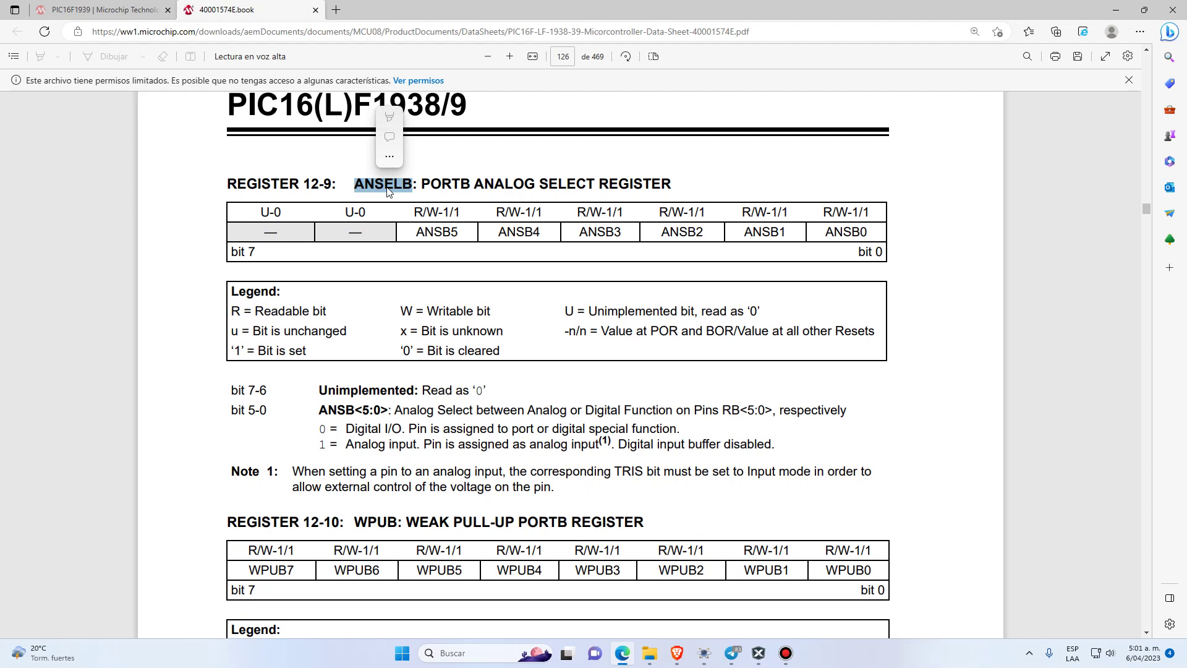
scroll(557, 316, down, 4)
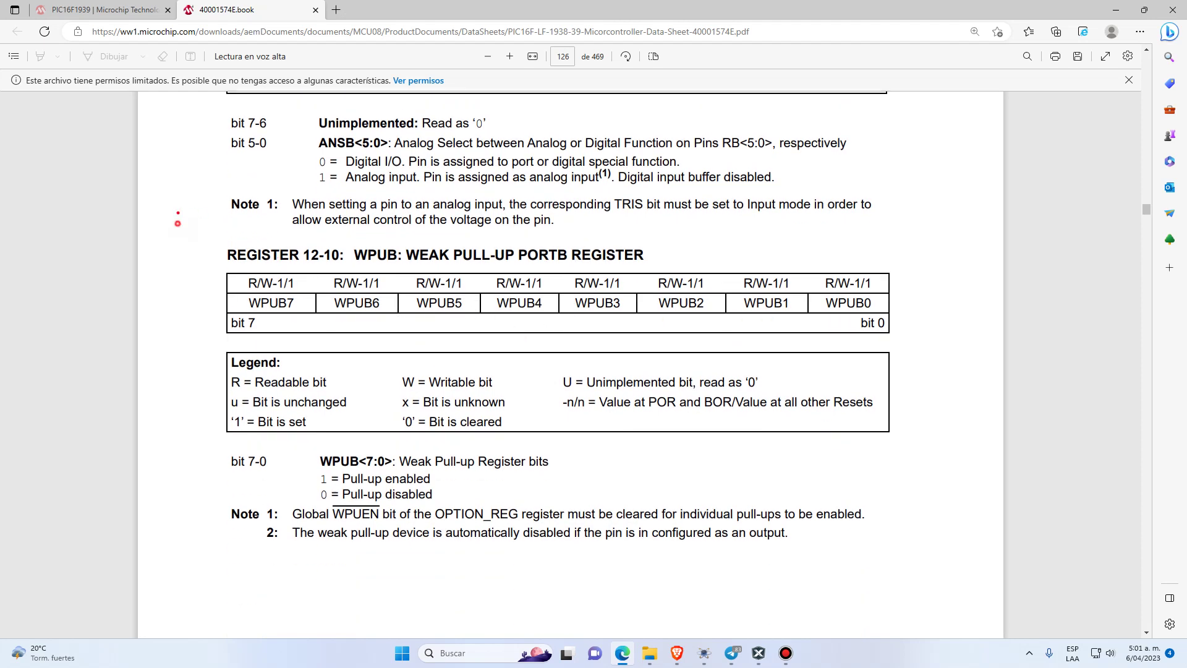
- Examine the WPUB weak pull-up register, its WPUB bits and the note about the global WPUEN bit of OPTION_REG
mouse_move(177, 223)
mouse_down()
mouse_move(371, 476)
mouse_move(604, 504)
mouse_move(915, 569)
mouse_up()
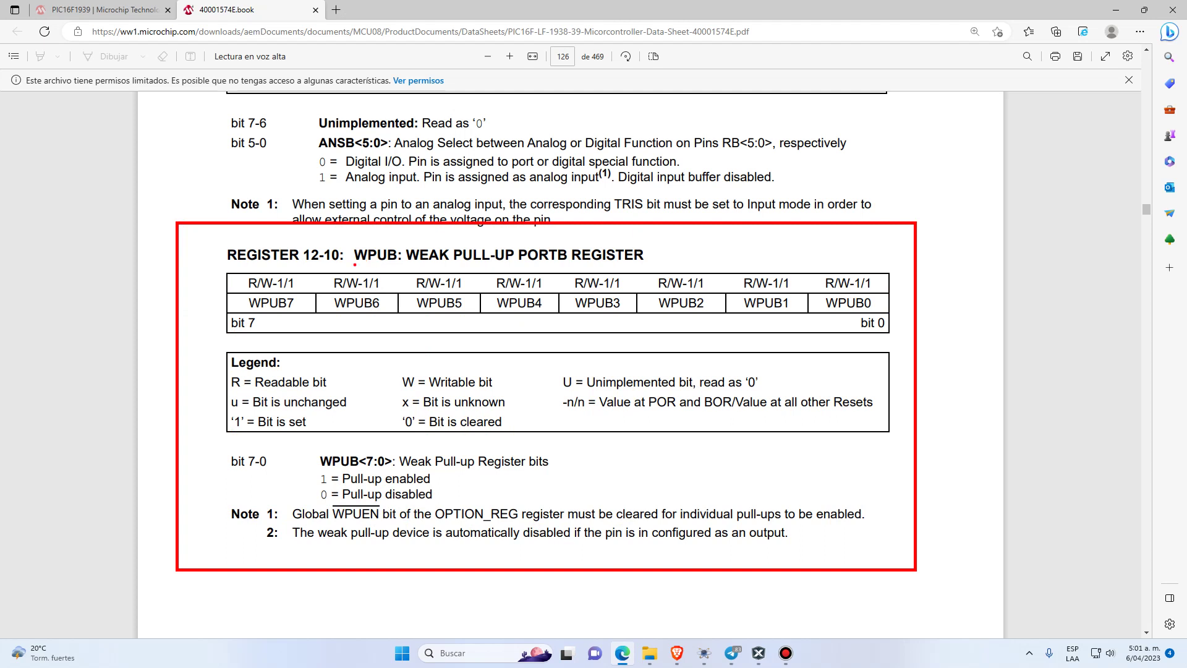
drag(355, 265, 647, 261)
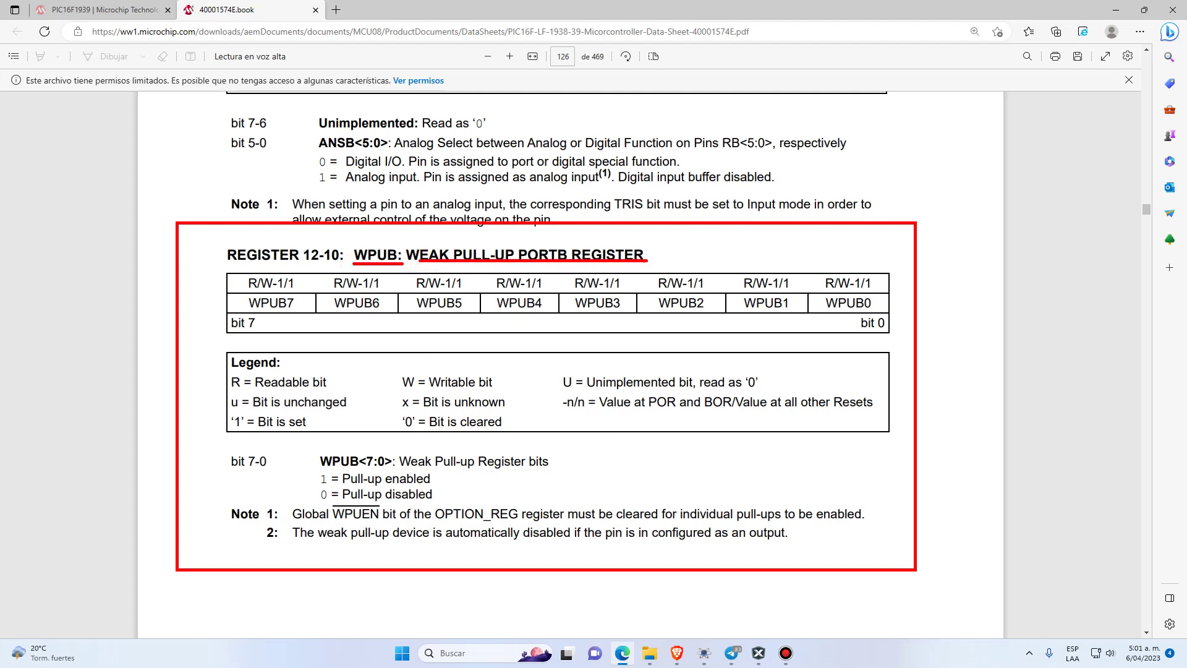
mouse_move(227, 292)
mouse_down()
mouse_move(900, 358)
mouse_move(888, 311)
mouse_move(913, 279)
mouse_up()
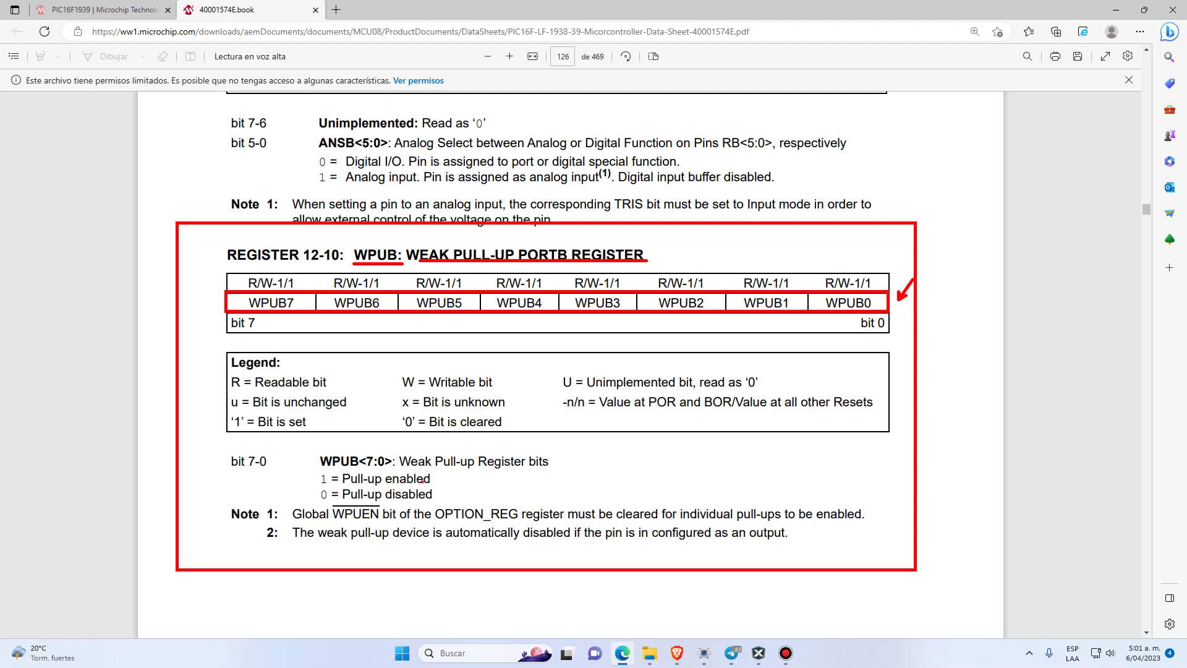
mouse_move(210, 497)
mouse_down()
mouse_move(711, 581)
mouse_move(875, 560)
mouse_up()
drag(286, 521, 866, 520)
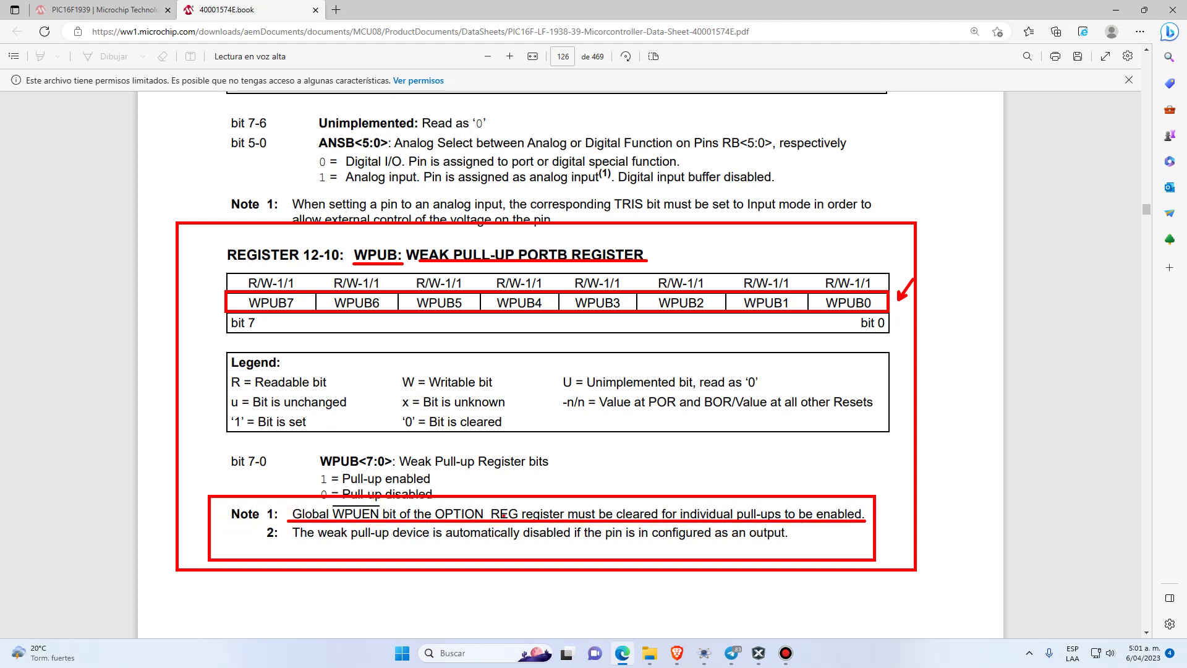
drag(480, 510, 549, 448)
drag(326, 514, 371, 514)
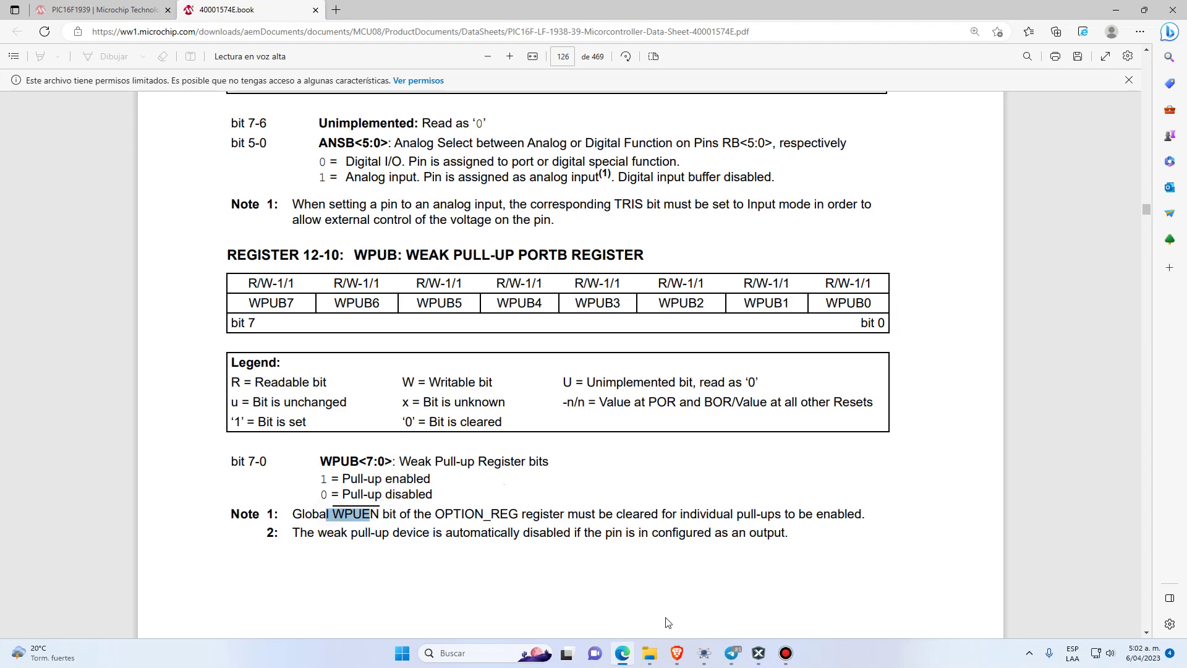
- Switch to MPLAB X and assign Port B pins 0, 1 and 2 as GPIO inputs in the pin grid
click(759, 657)
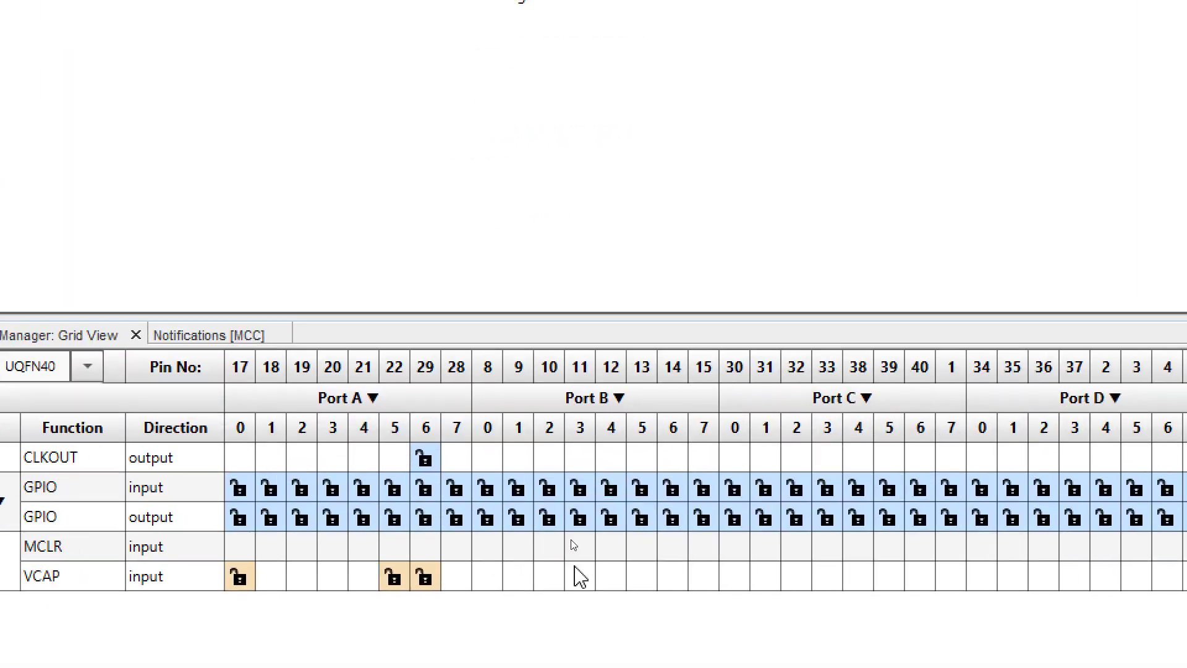
click(582, 405)
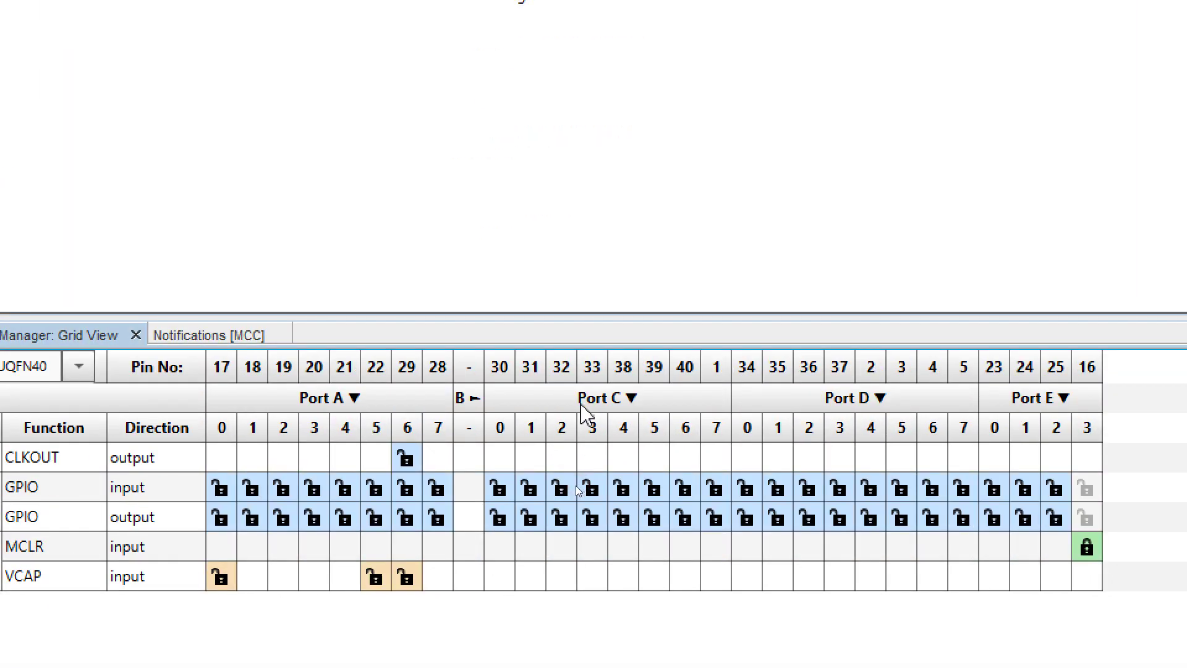
click(460, 401)
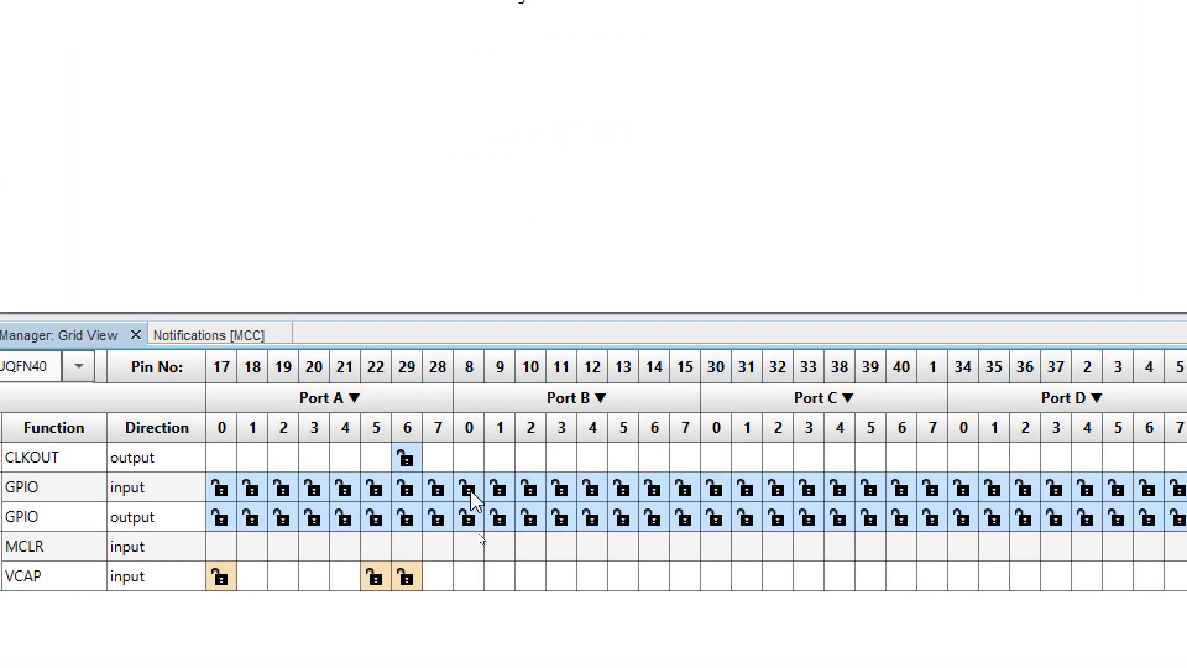
click(156, 488)
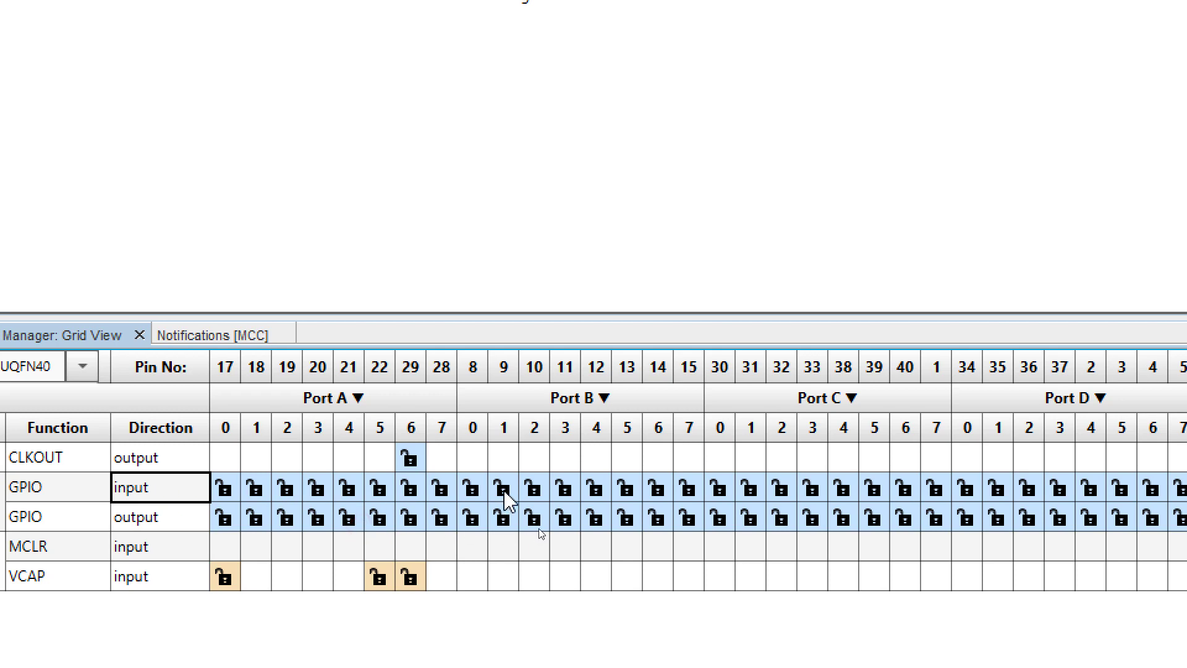
click(473, 489)
click(503, 489)
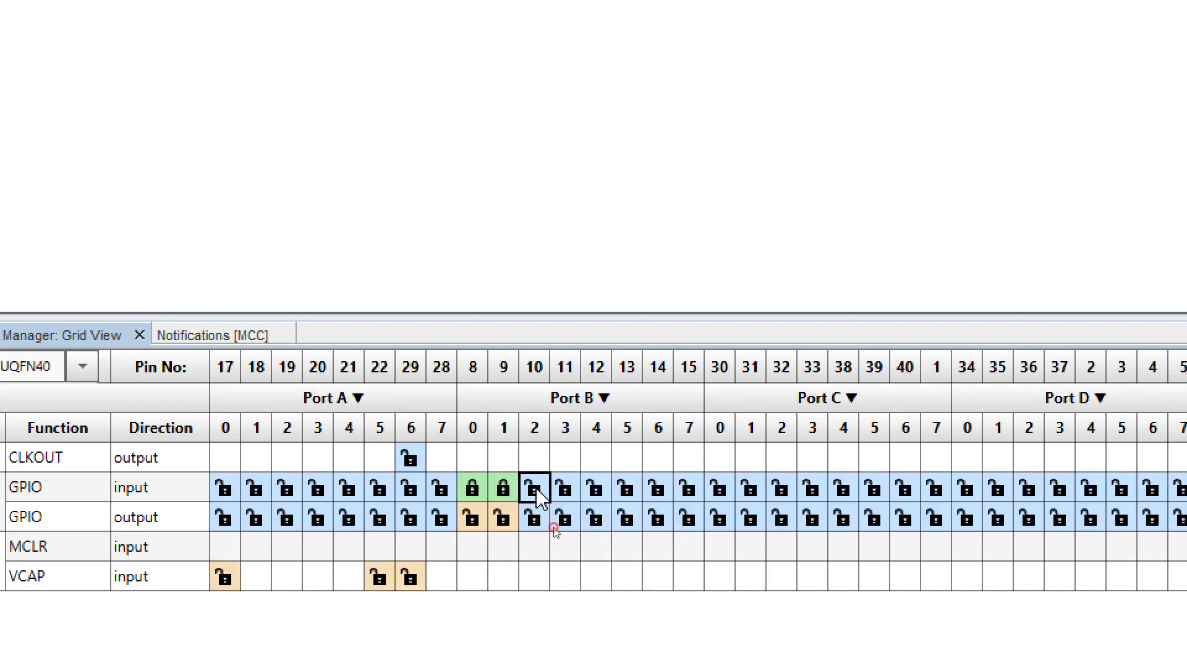
click(536, 490)
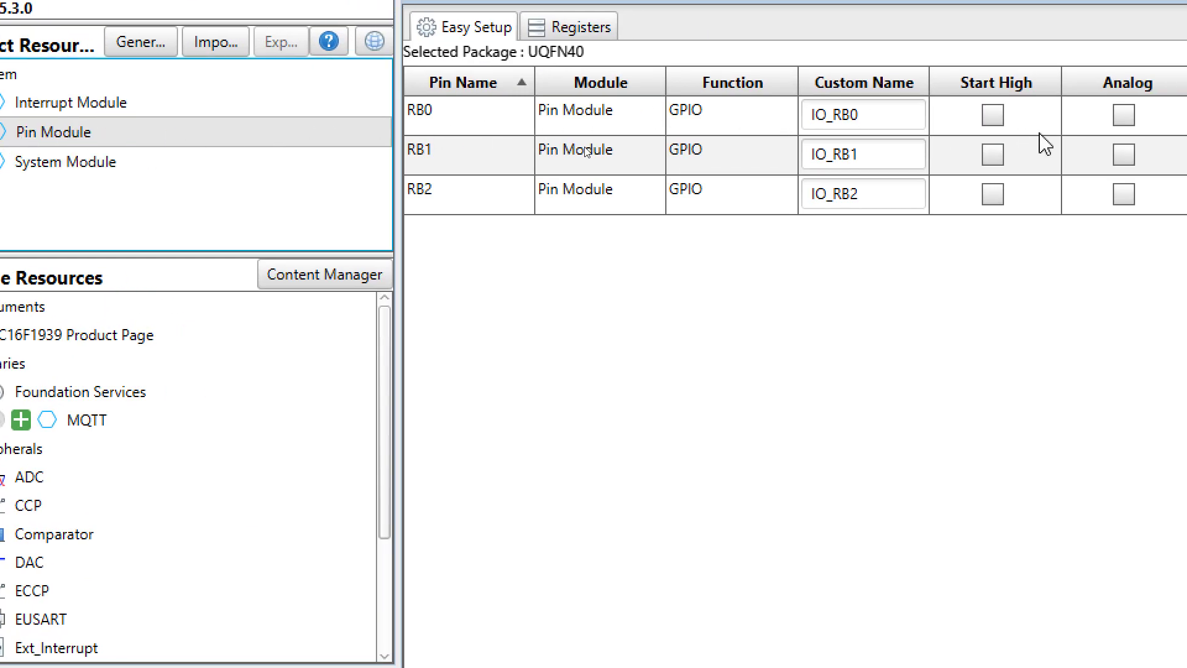
- Set the custom names of pins RB0, RB1 and RB2 to BTNA, BTNB and BTNC
click(610, 117)
double_click(609, 117)
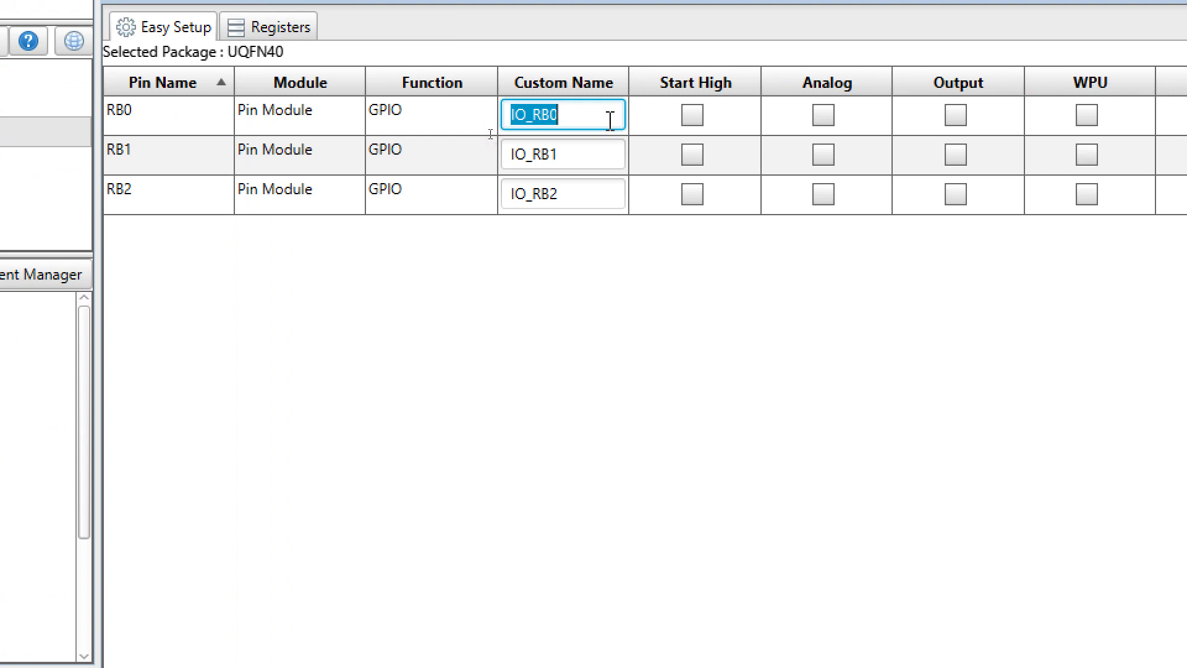
text(BTNA)
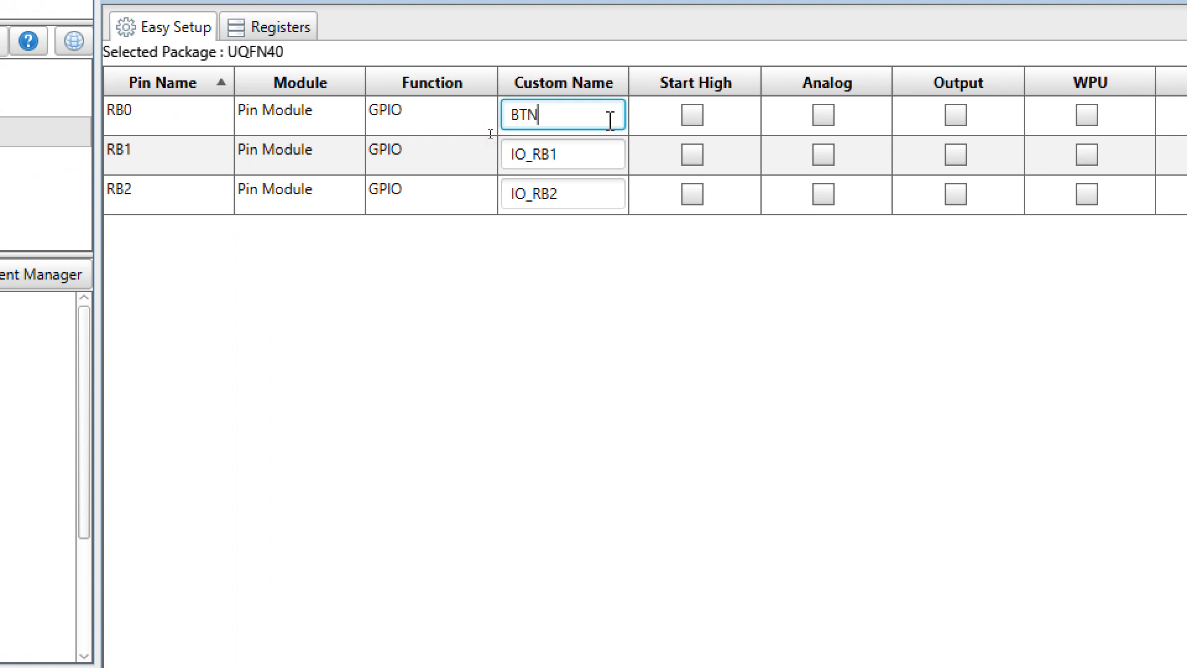
click(588, 156)
double_click(588, 156)
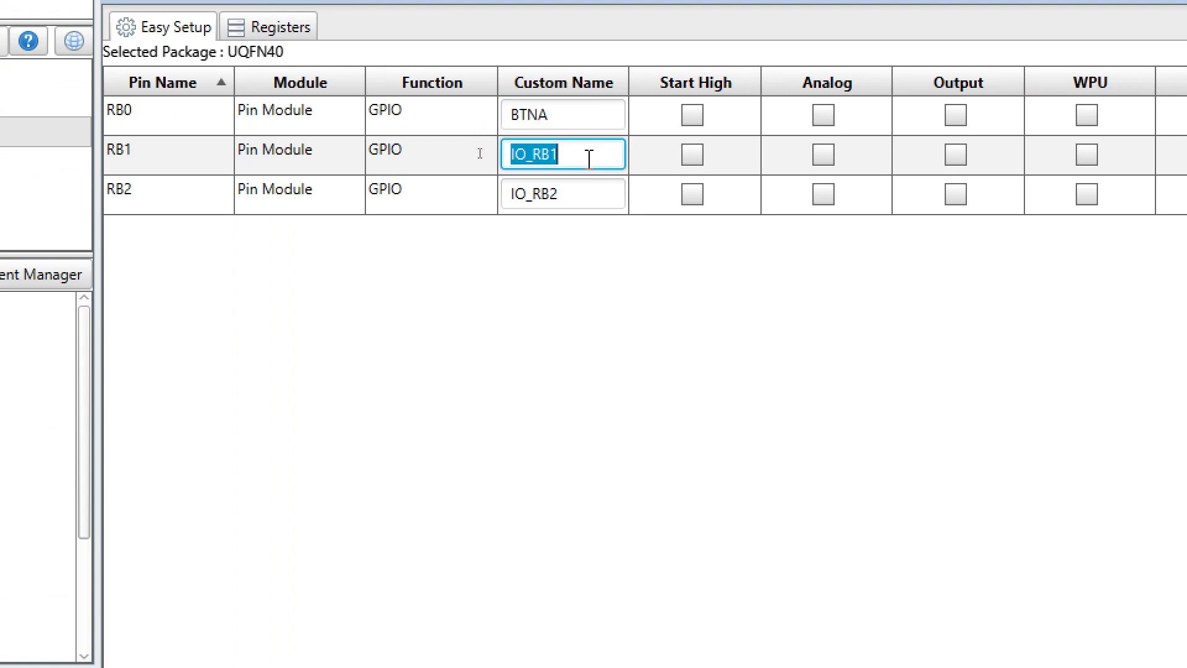
text(N)
key(BackSpace)
text(BTNB)
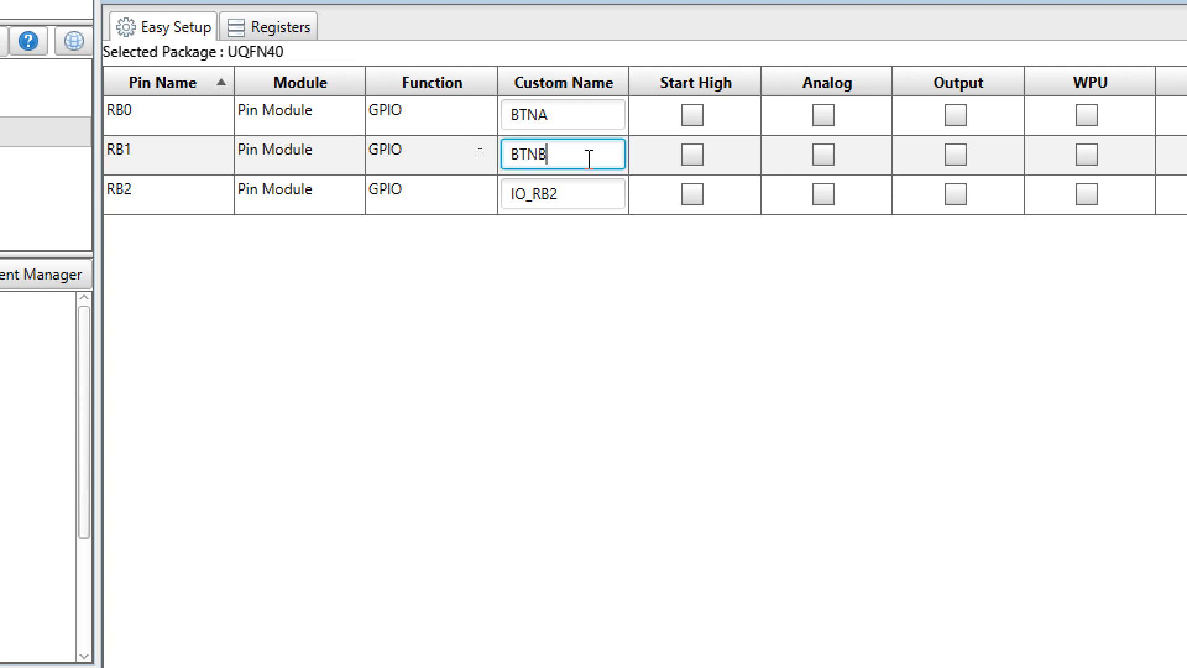
click(580, 187)
double_click(581, 188)
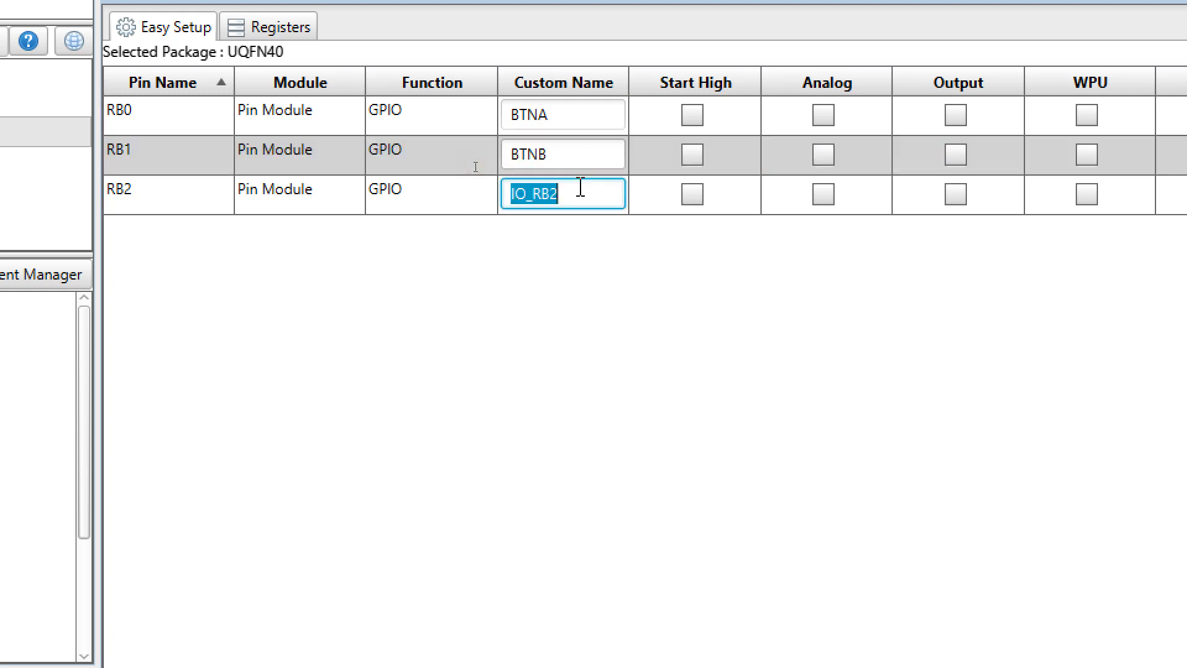
text(BTNC)
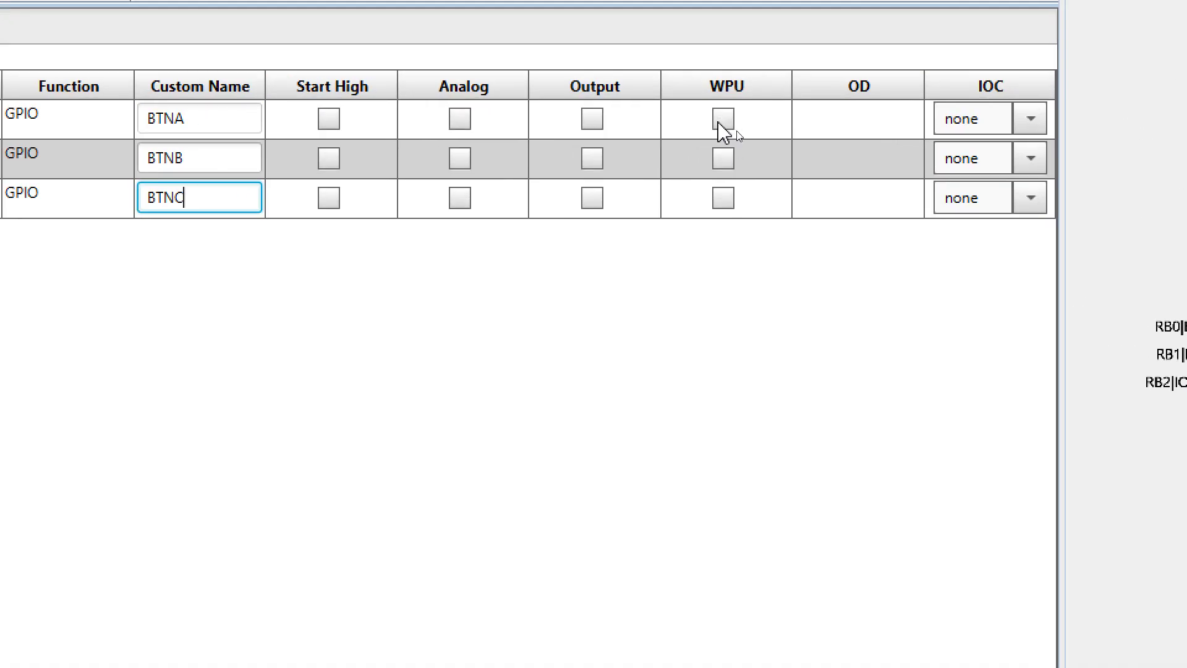
- Enable the weak pull-ups (WPU) for BTNA, BTNB and BTNC, and select the Pin Module warning in the MCC notifications
click(723, 120)
click(729, 161)
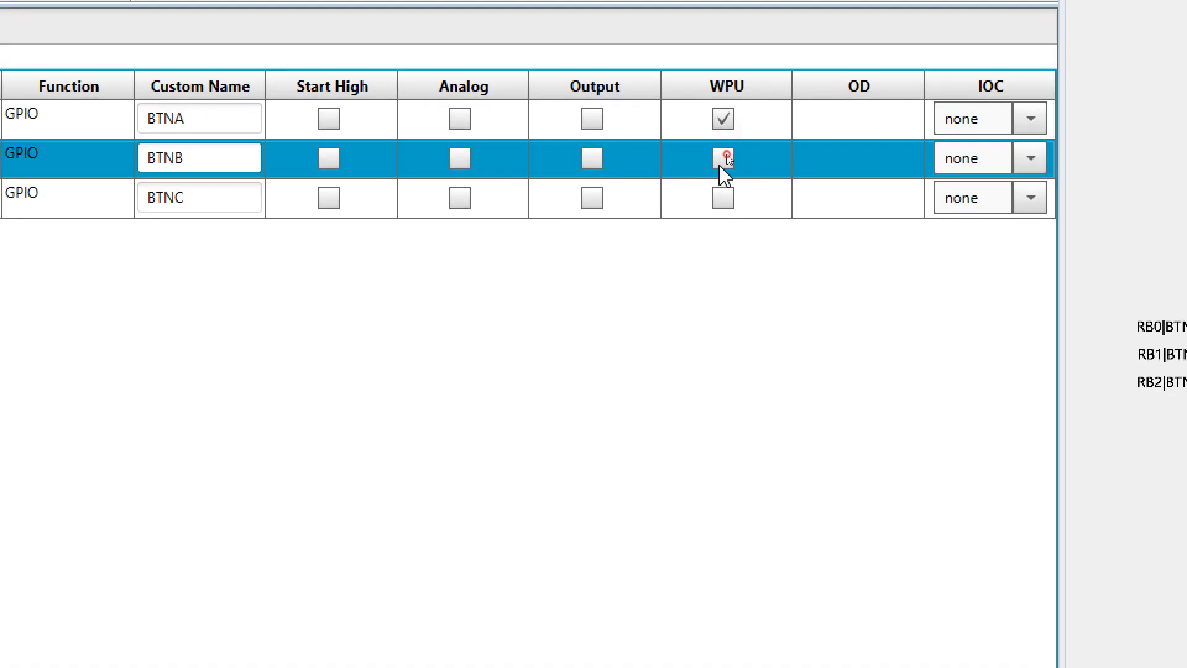
click(723, 198)
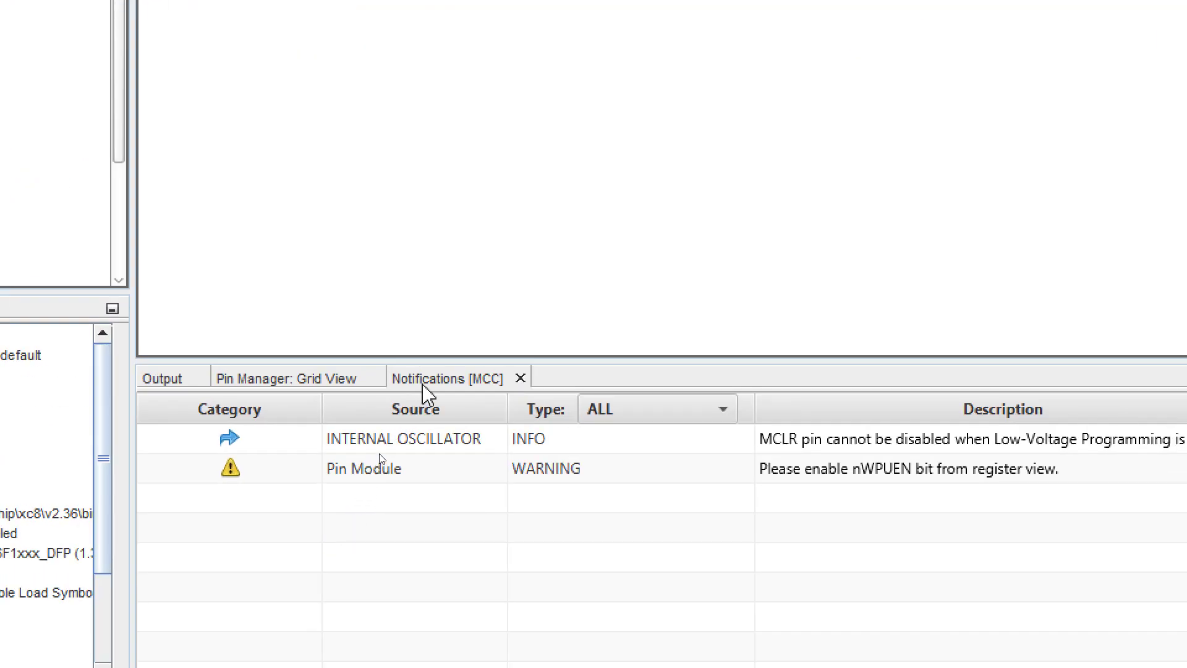
click(350, 473)
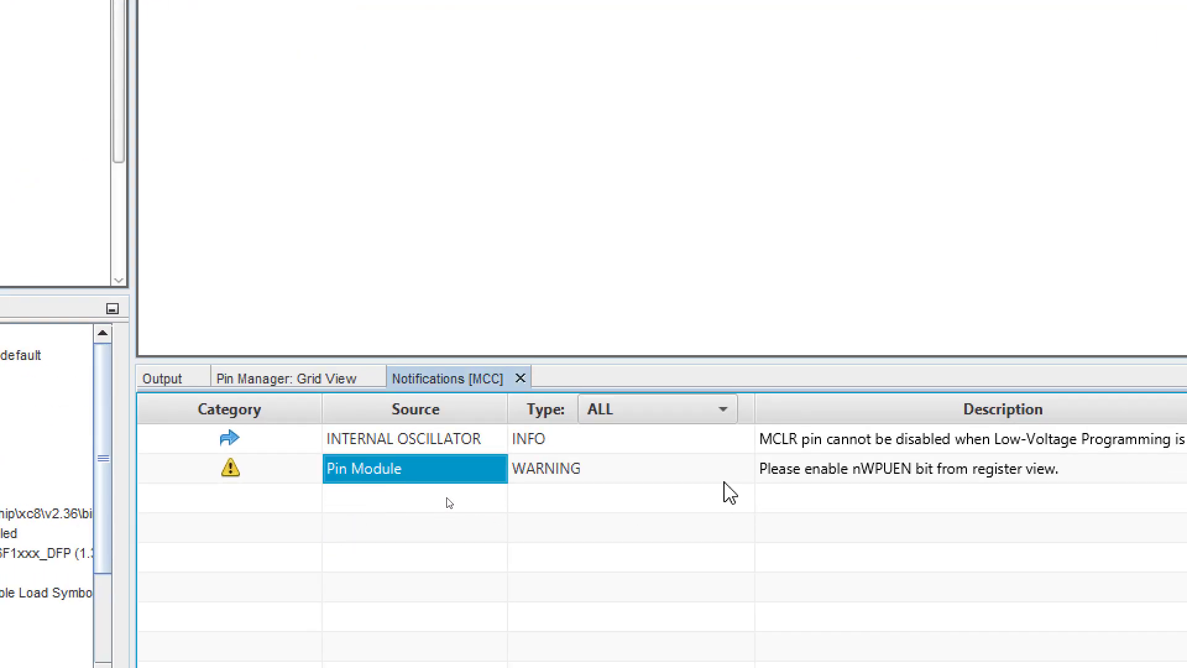
- Set the nWPUEN bit of OPTION_REG to enabled in the Pin Module's register view
click(836, 480)
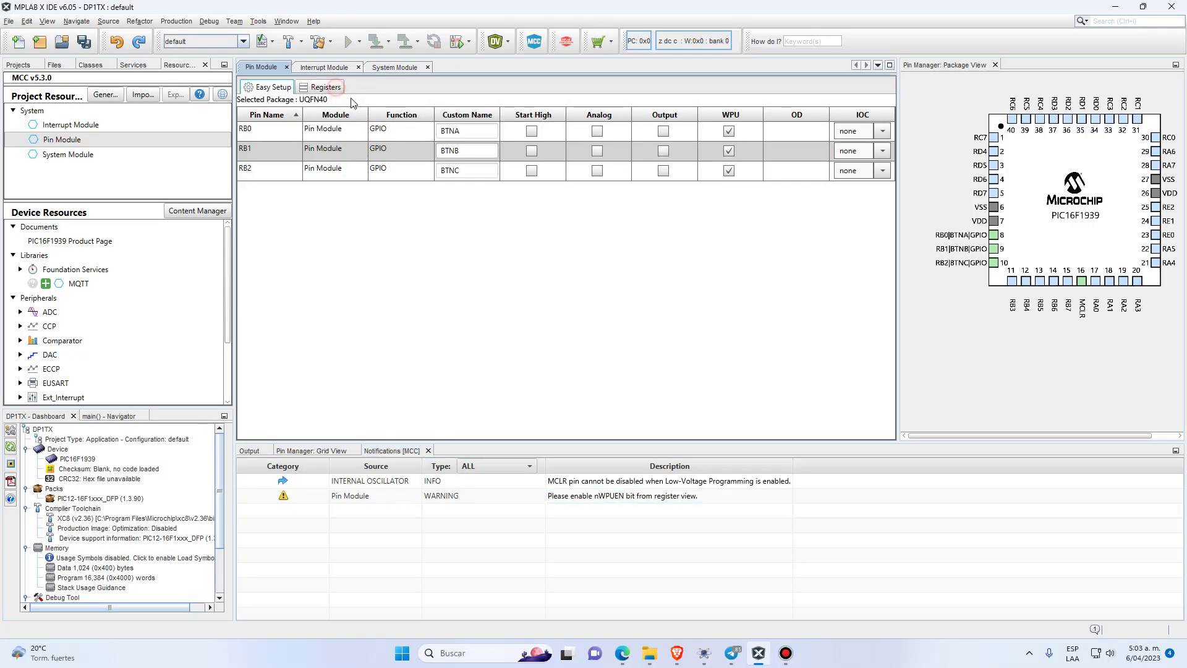
click(325, 87)
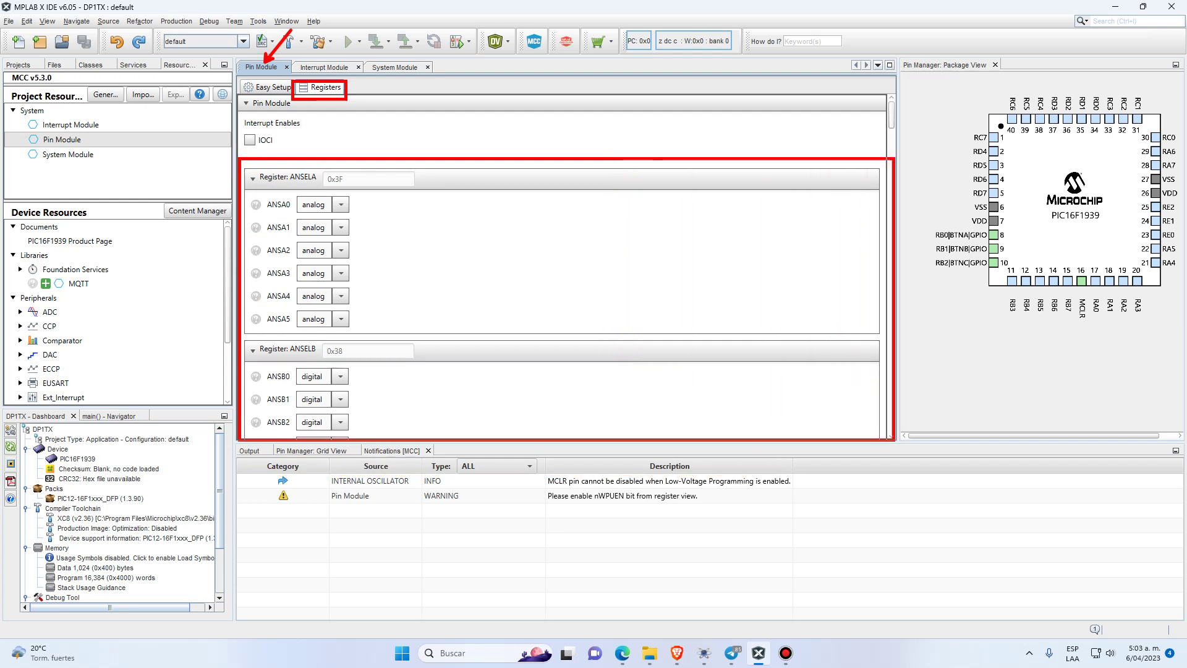
scroll(425, 334, down, 15)
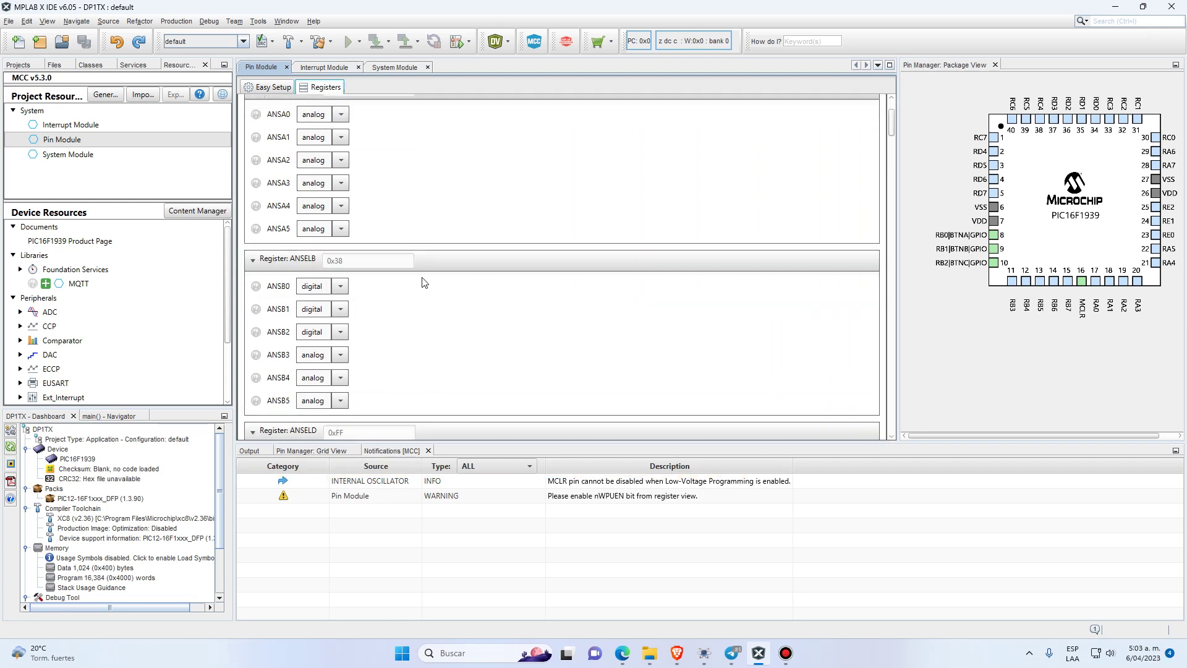
scroll(426, 335, down, 15)
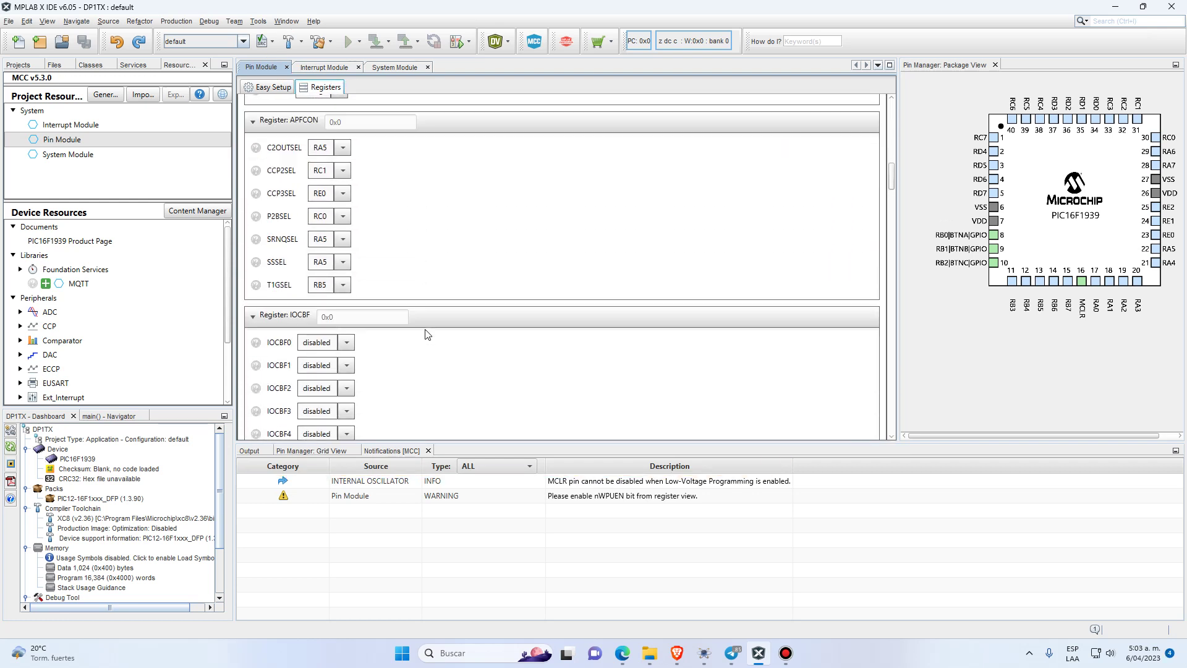
scroll(425, 334, down, 15)
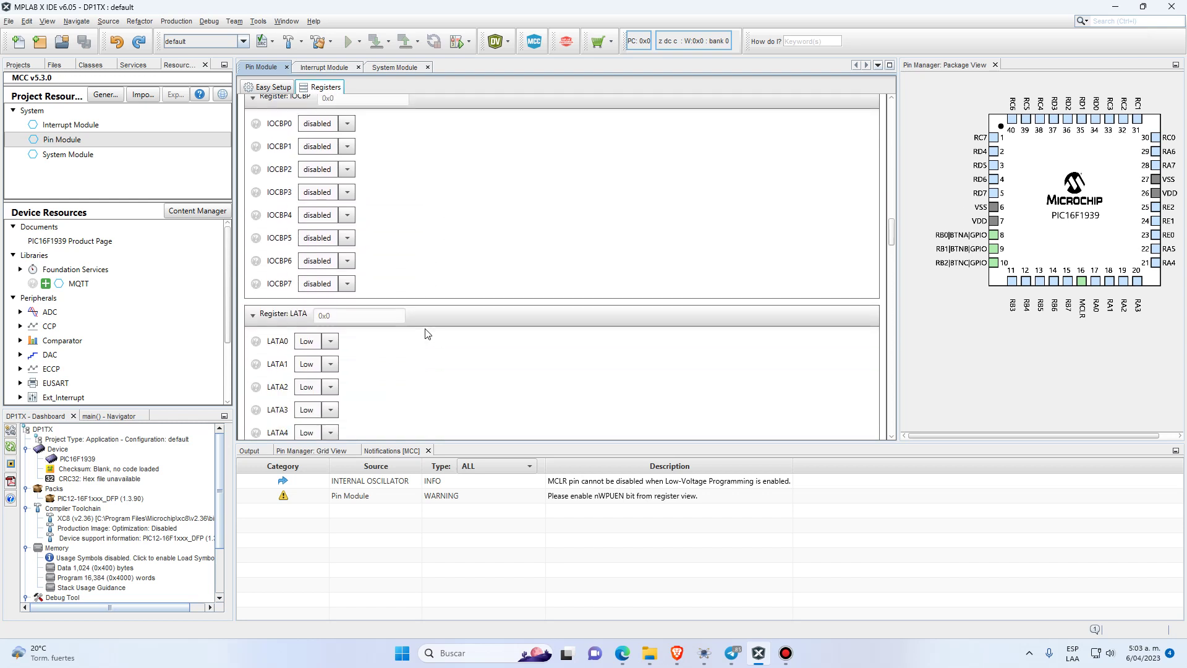
scroll(426, 334, down, 15)
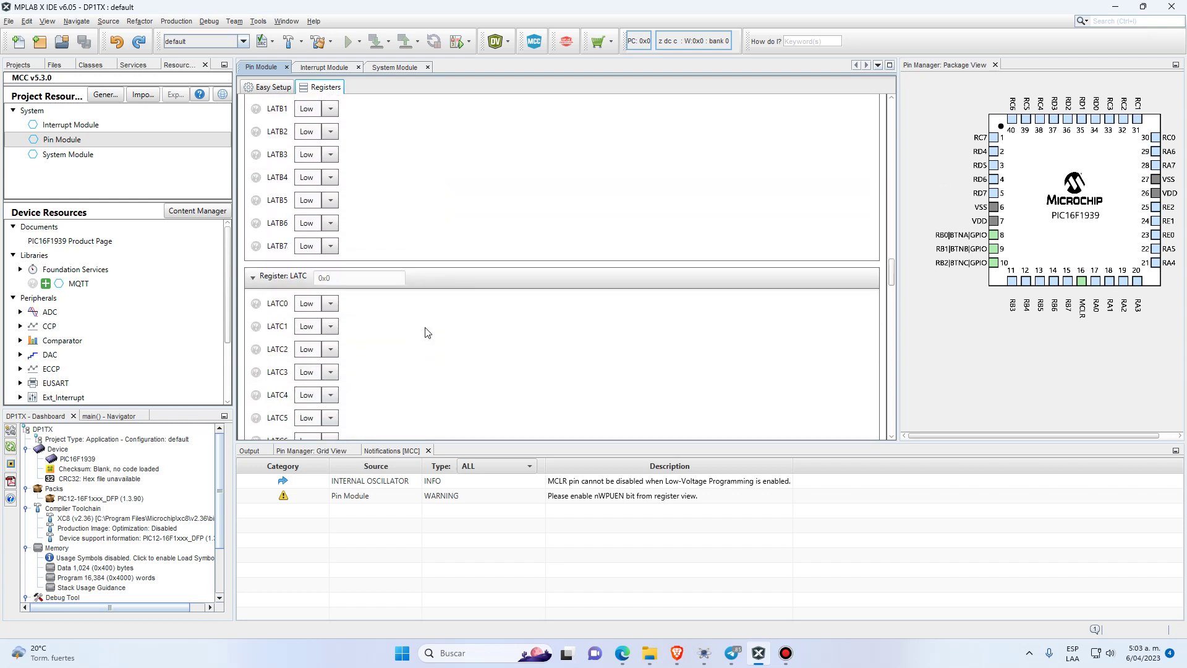
scroll(427, 333, down, 6)
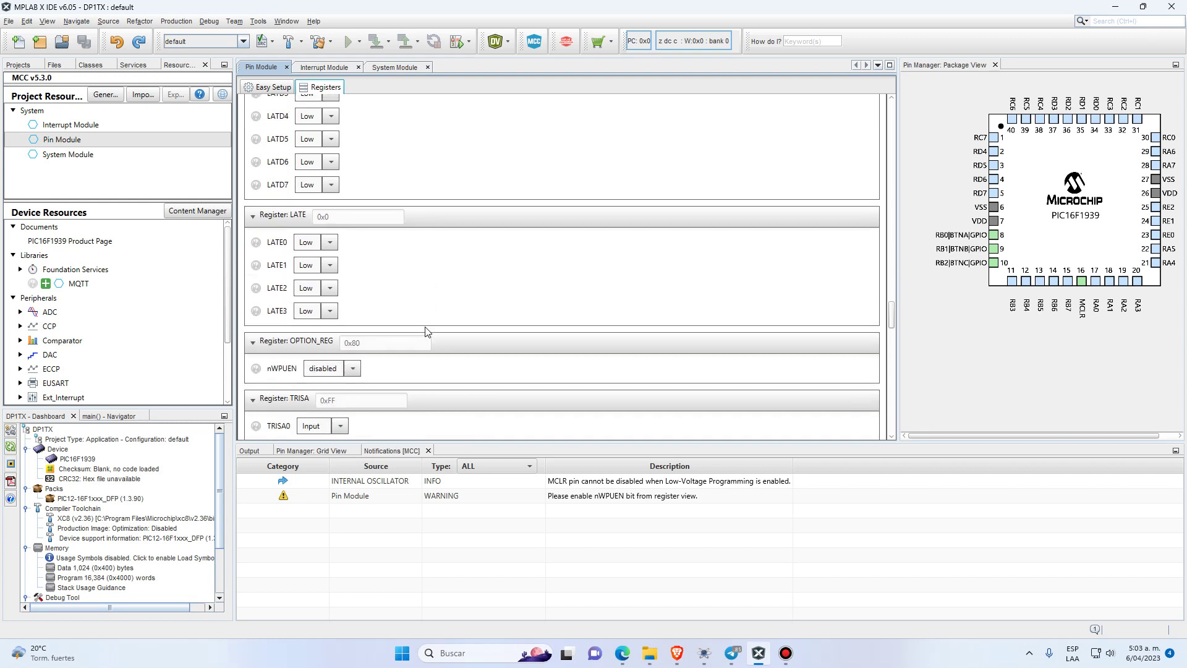
mouse_move(243, 261)
mouse_down()
mouse_move(768, 336)
mouse_move(893, 331)
mouse_move(876, 318)
mouse_up()
drag(439, 273, 476, 237)
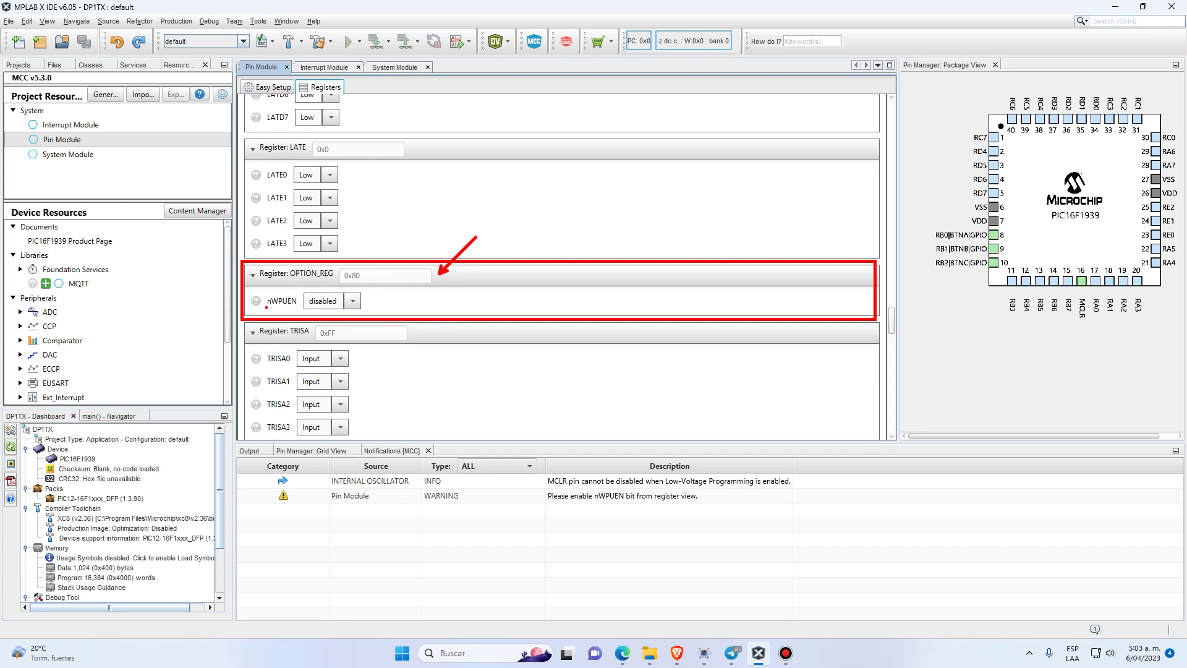
drag(261, 309, 387, 308)
key(Escape)
click(352, 301)
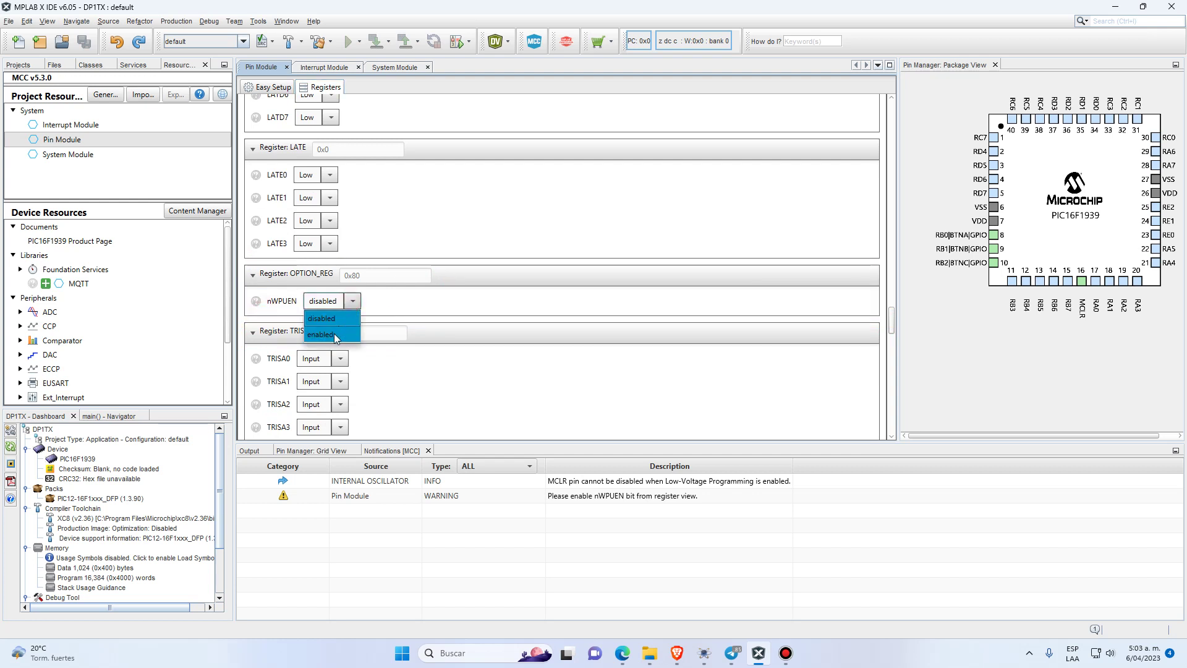
click(334, 335)
mouse_move(259, 478)
mouse_down()
mouse_move(275, 489)
mouse_move(736, 531)
mouse_move(814, 510)
mouse_move(852, 523)
mouse_move(822, 535)
mouse_up()
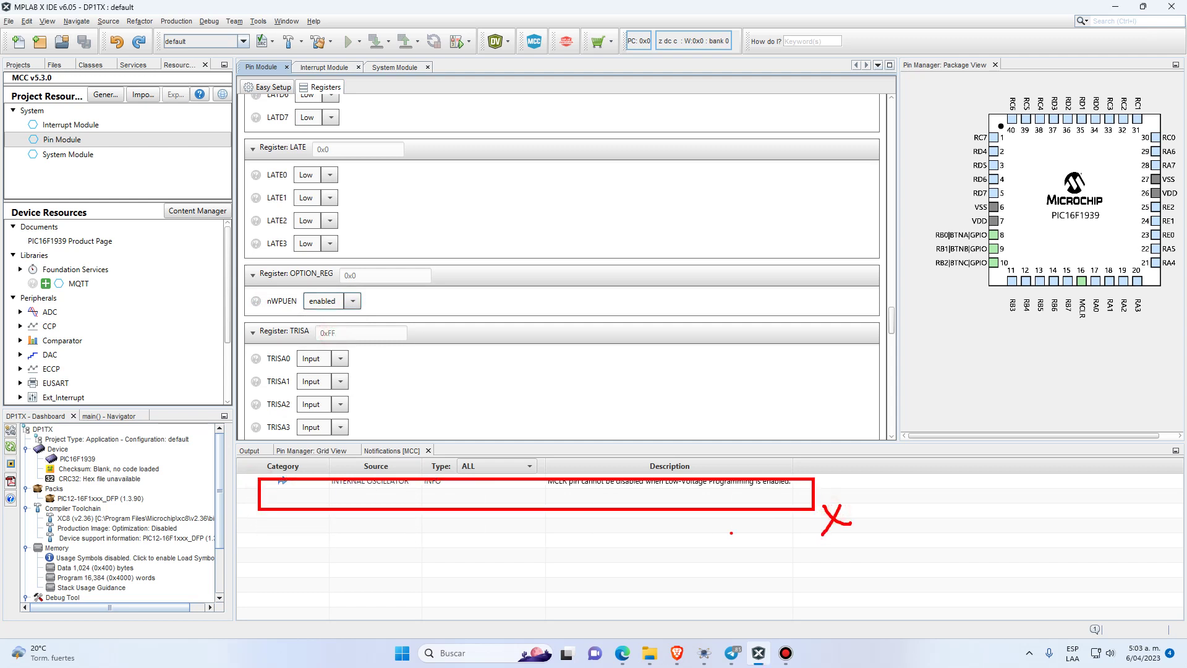
drag(369, 295, 400, 269)
key(Escape)
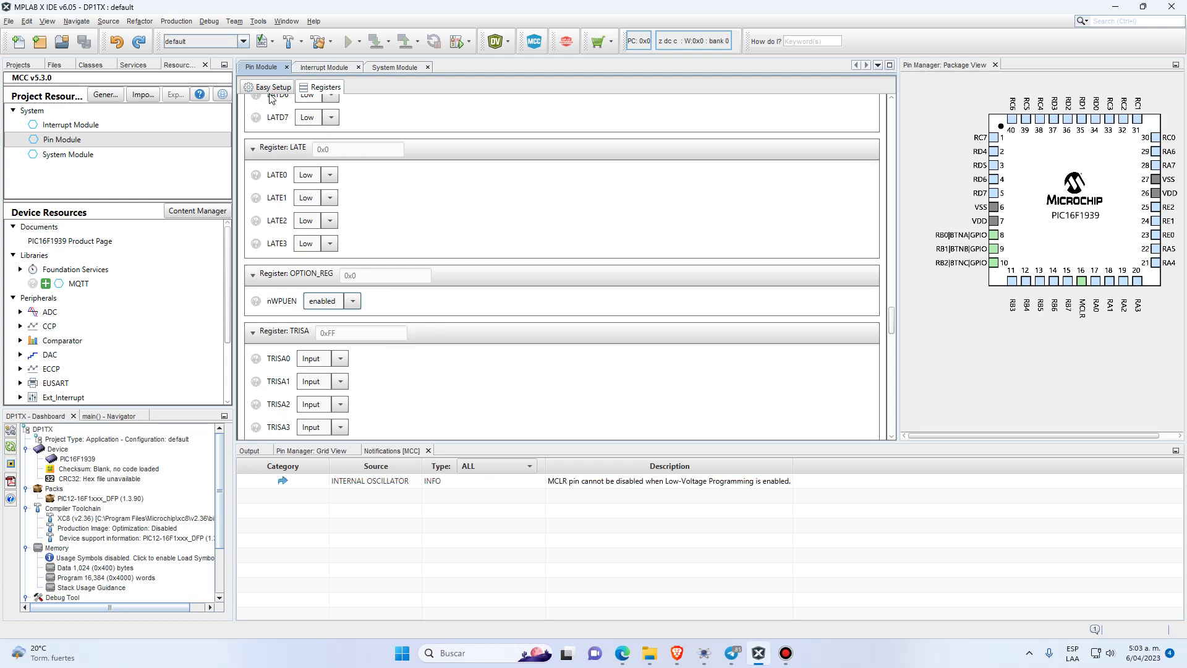
- Return to the Pin Module's Easy Setup view
drag(238, 79, 294, 96)
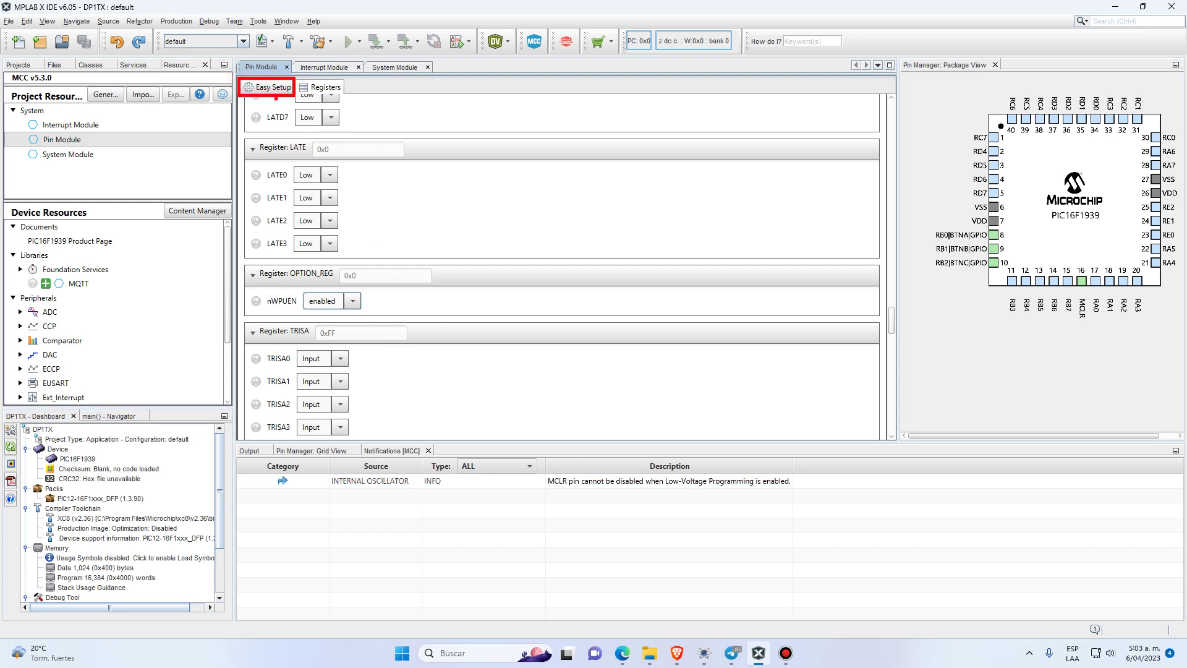
drag(267, 160, 275, 96)
key(Escape)
click(267, 86)
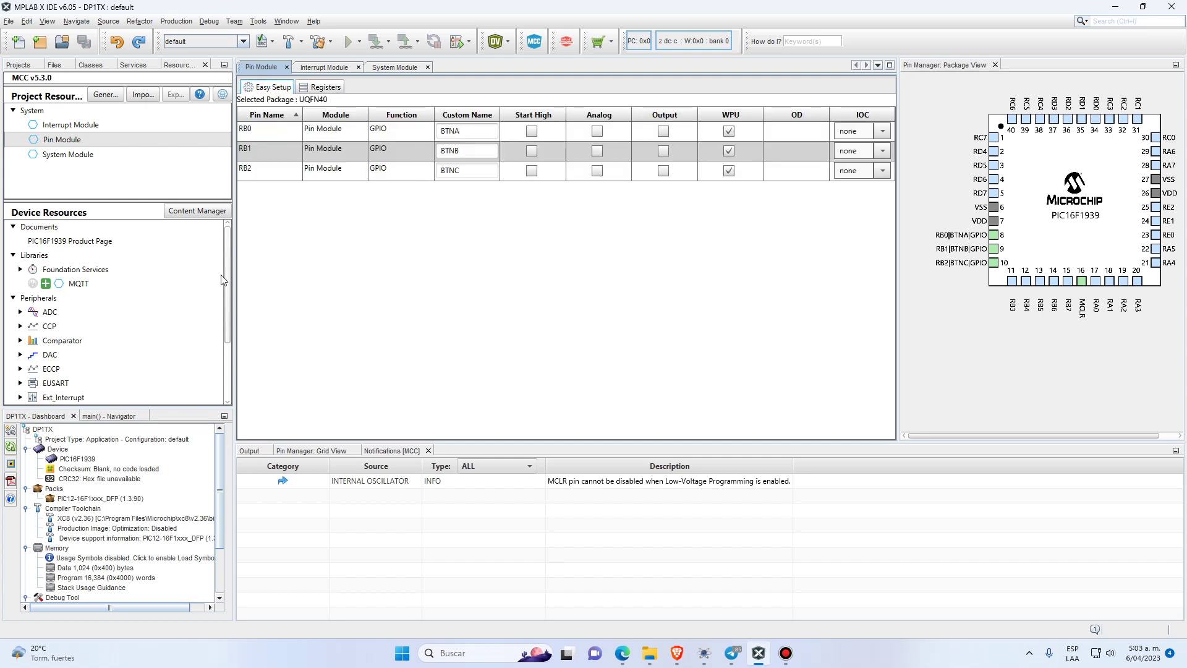
- Switch to Proteus and examine the transmitter circuit around U1, including its buttons, TX/RX terminals and virtual terminal
click(704, 653)
scroll(487, 383, down, 3)
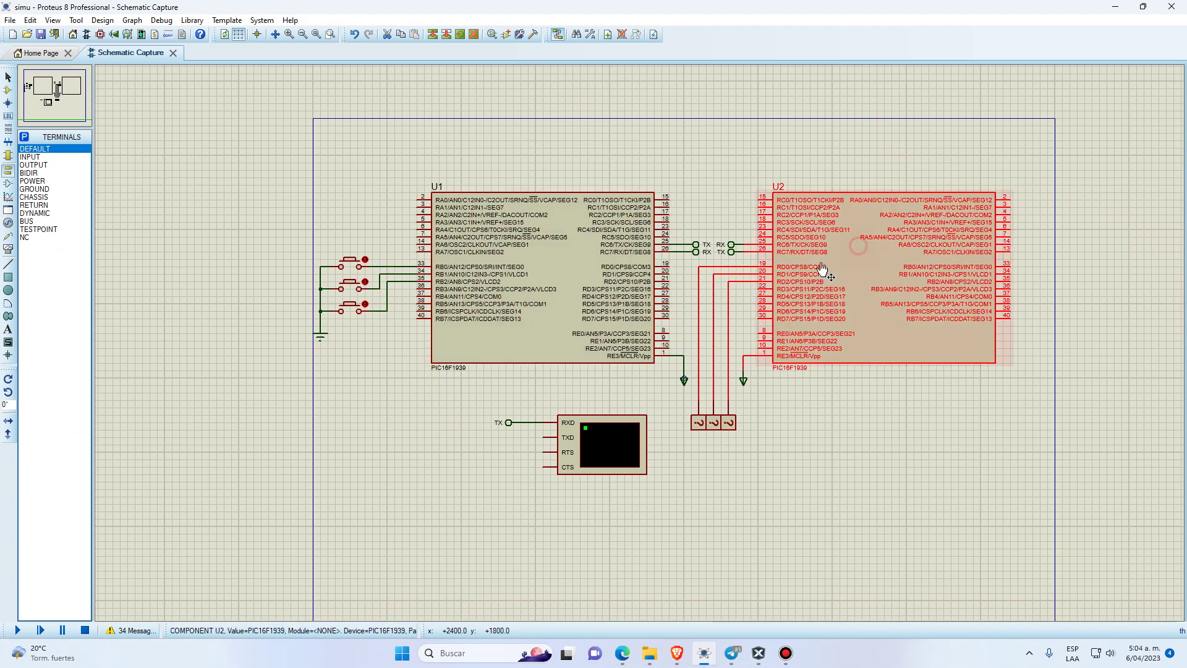
click(824, 268)
drag(310, 162, 693, 531)
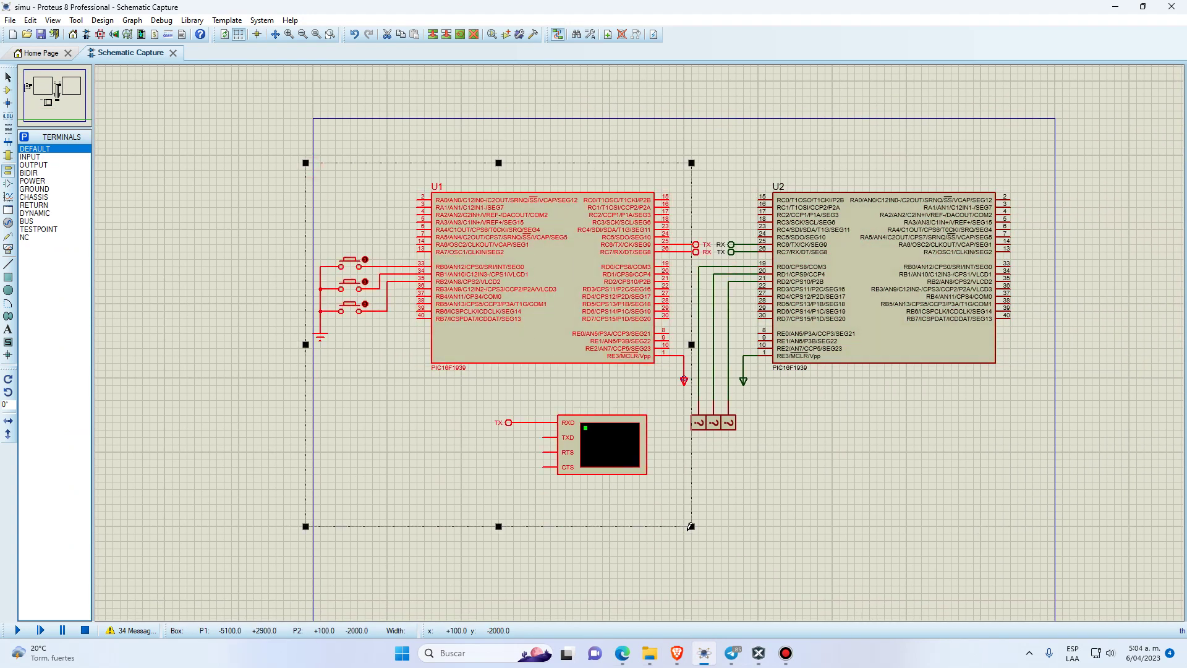
click(788, 550)
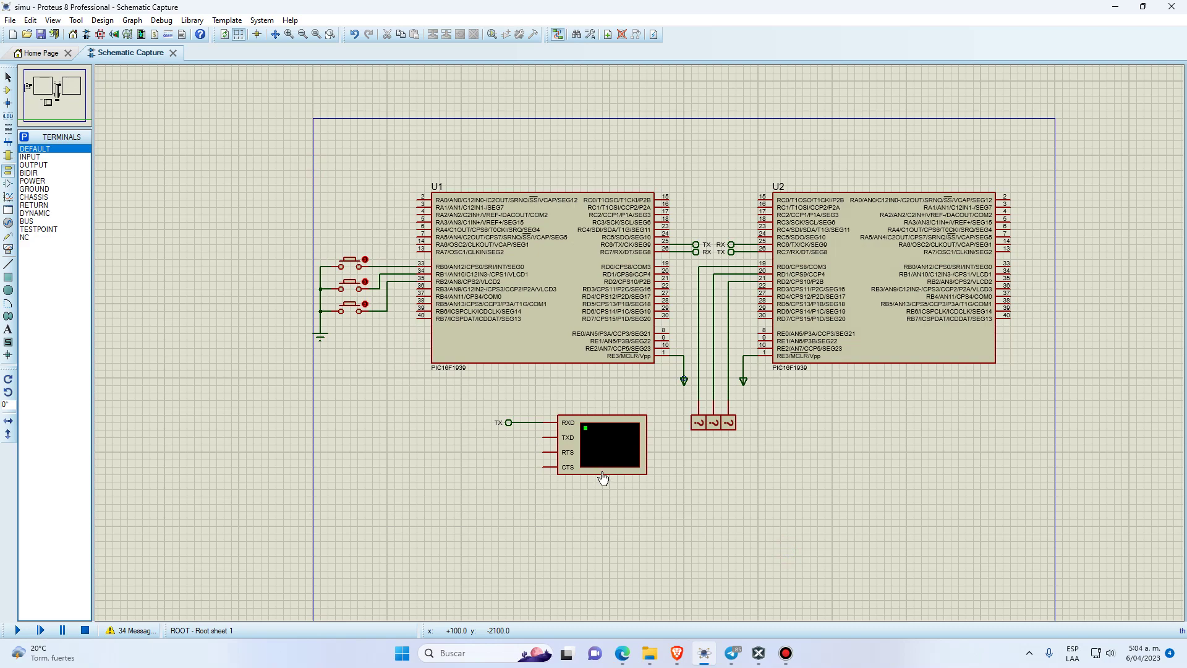
- Switch back to MPLAB X and add the EUSART peripheral from the device resources to the project
click(733, 656)
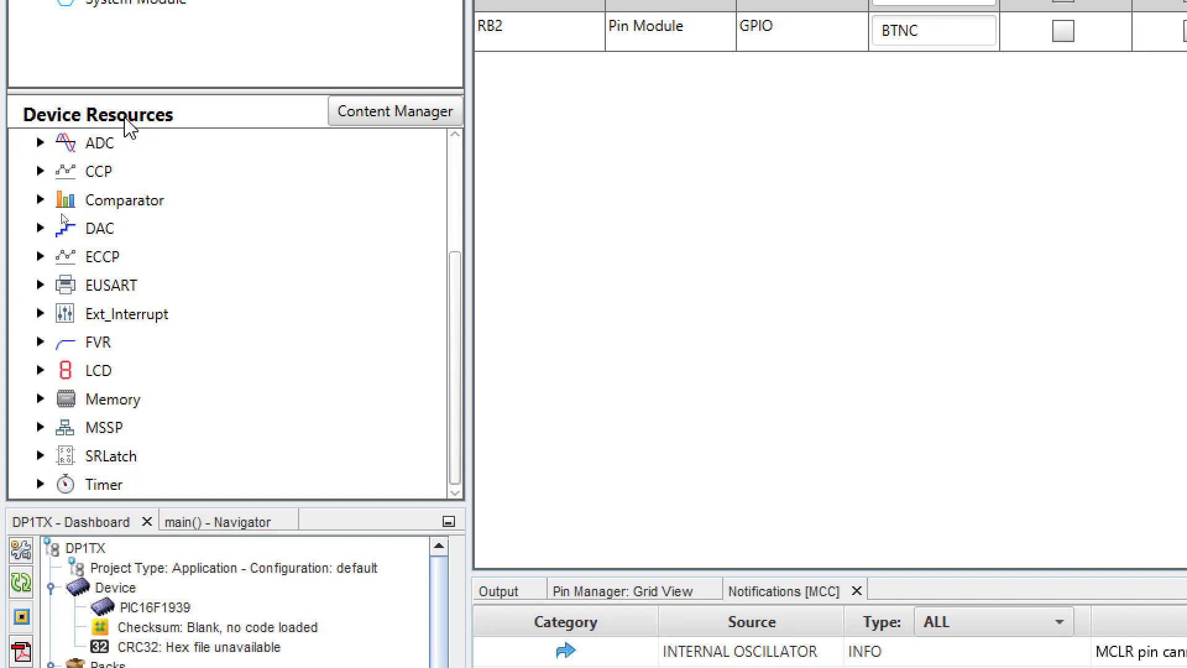
click(59, 294)
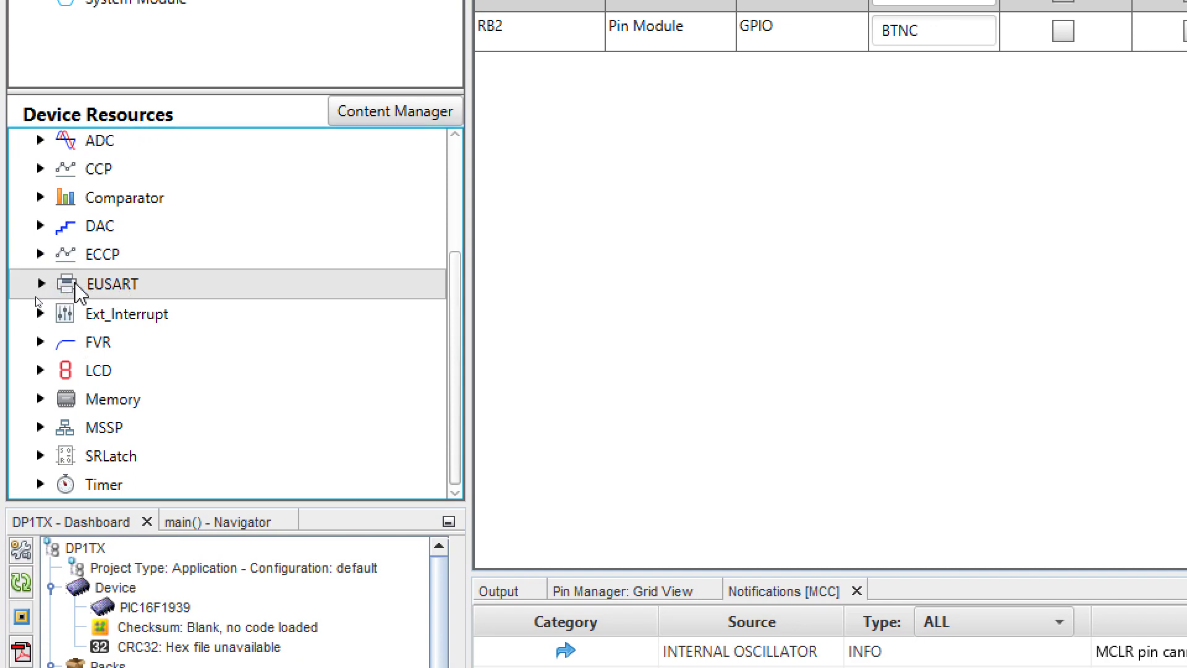
click(40, 283)
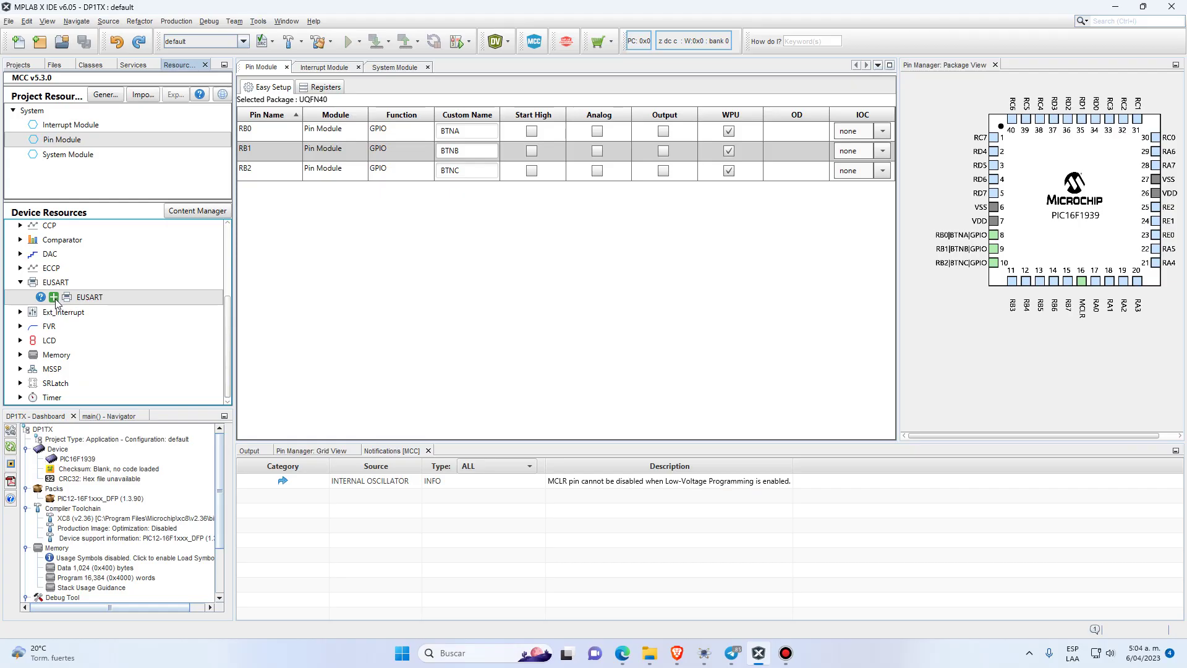
click(108, 284)
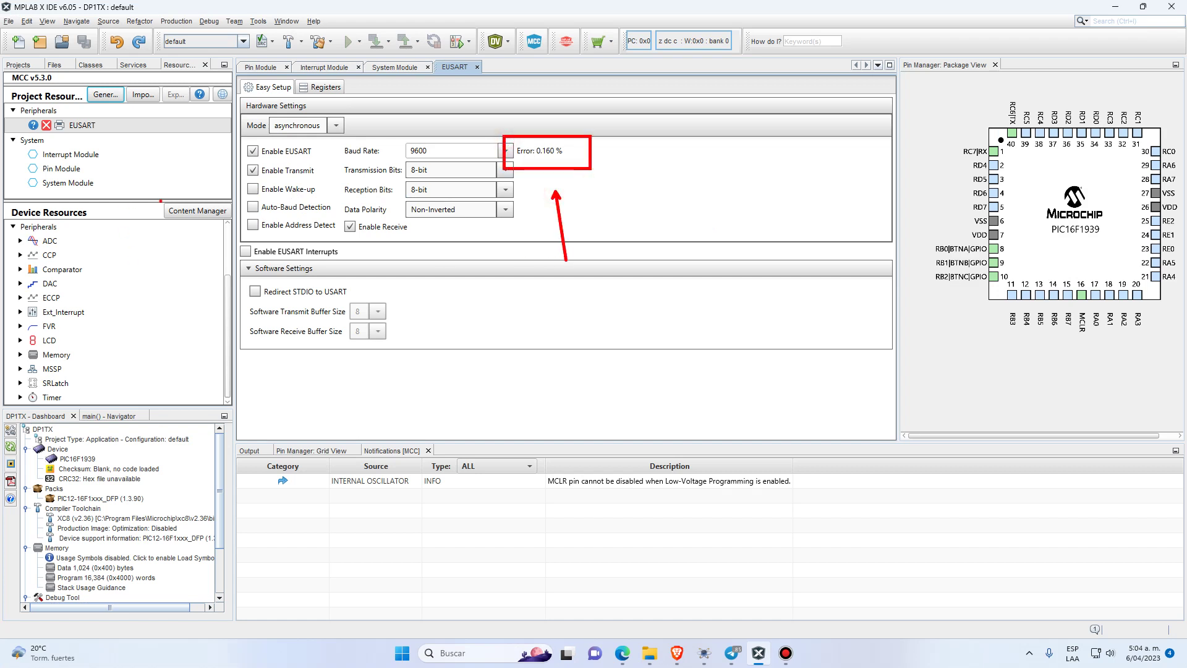
- Set the System Module's internal clock to 8MHz_HF and enable the PLL
double_click(68, 183)
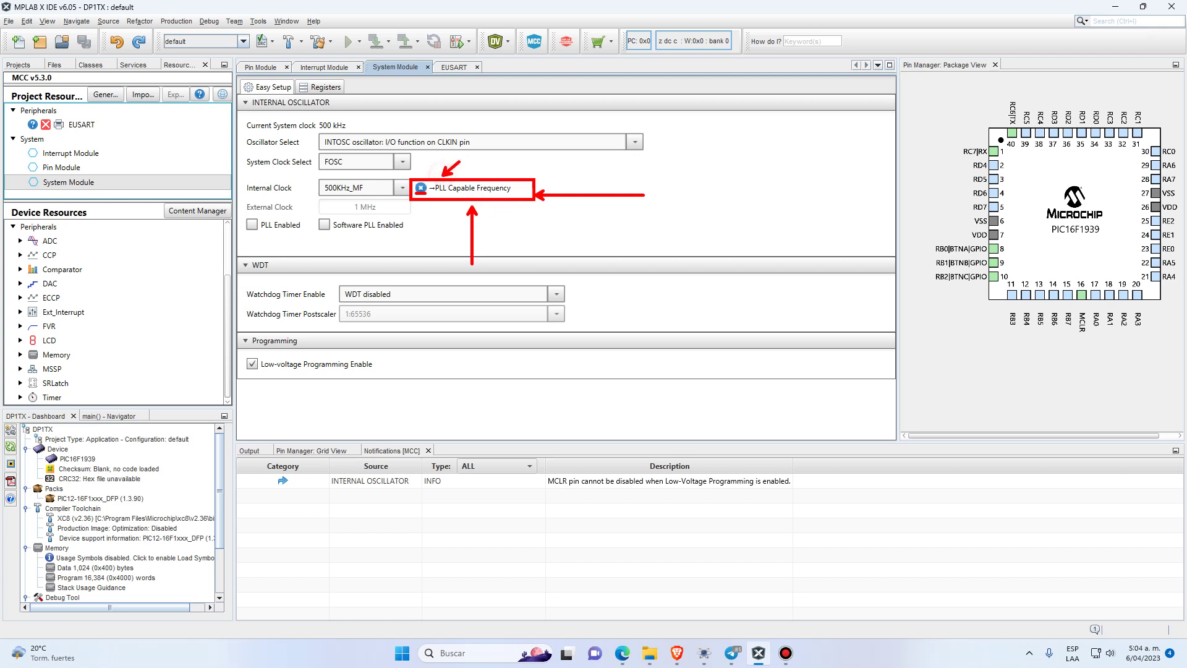
click(401, 187)
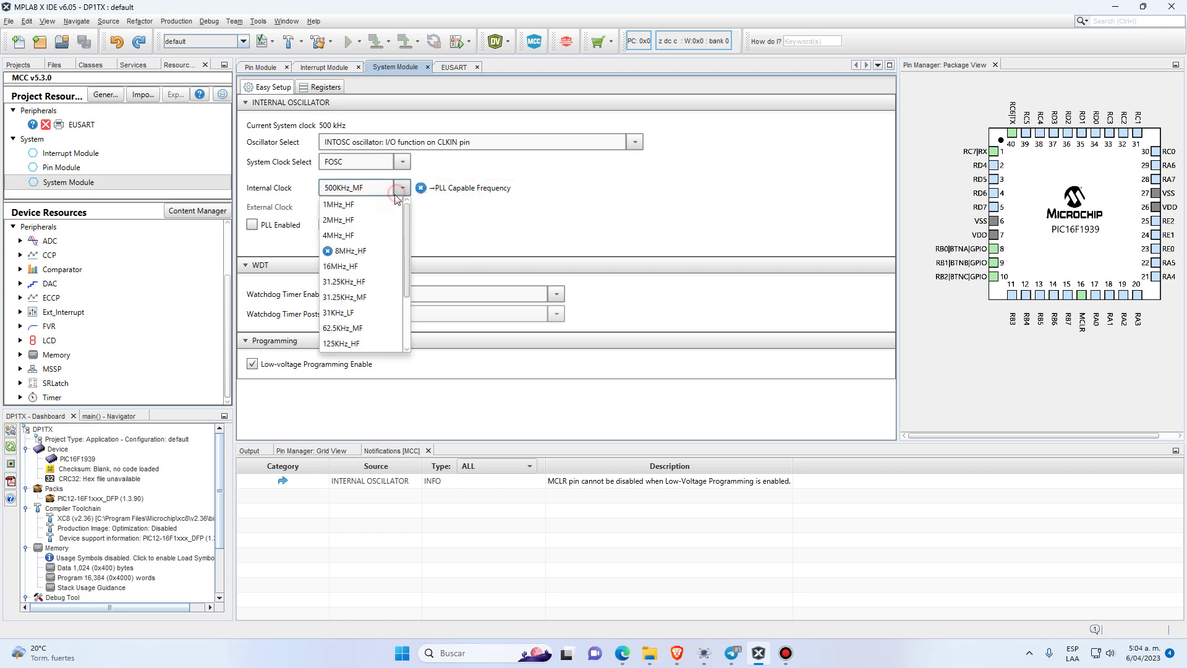
click(341, 258)
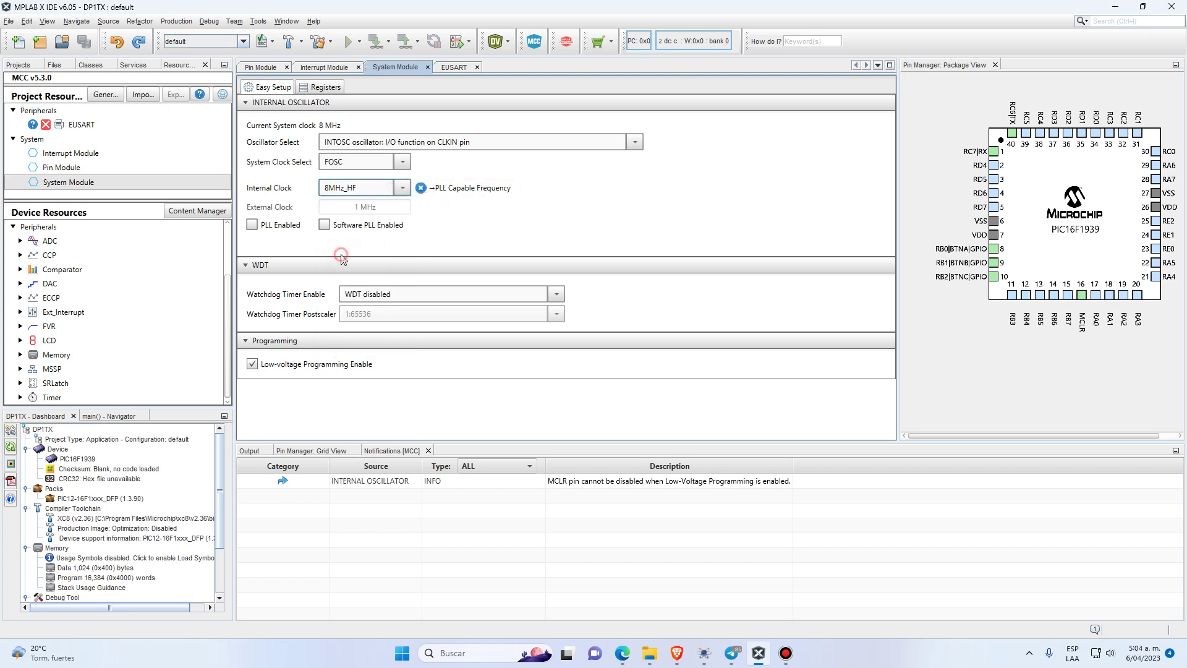
click(252, 226)
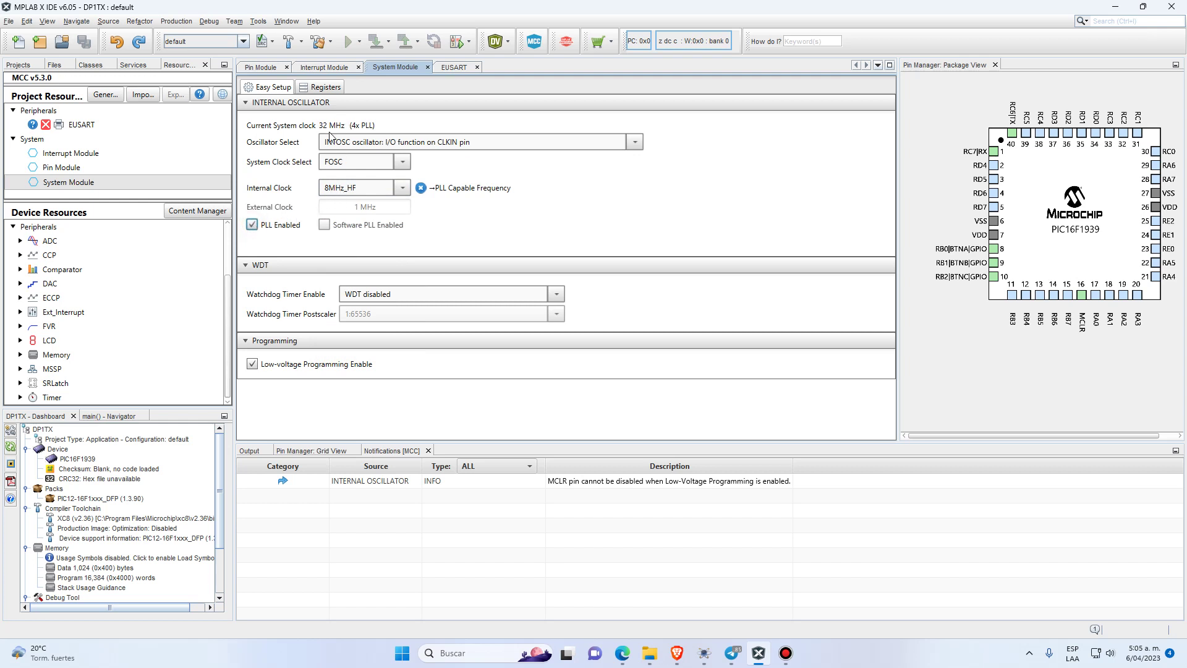
mouse_move(236, 112)
mouse_down()
mouse_move(374, 150)
mouse_move(403, 132)
mouse_move(476, 125)
mouse_move(552, 194)
mouse_up()
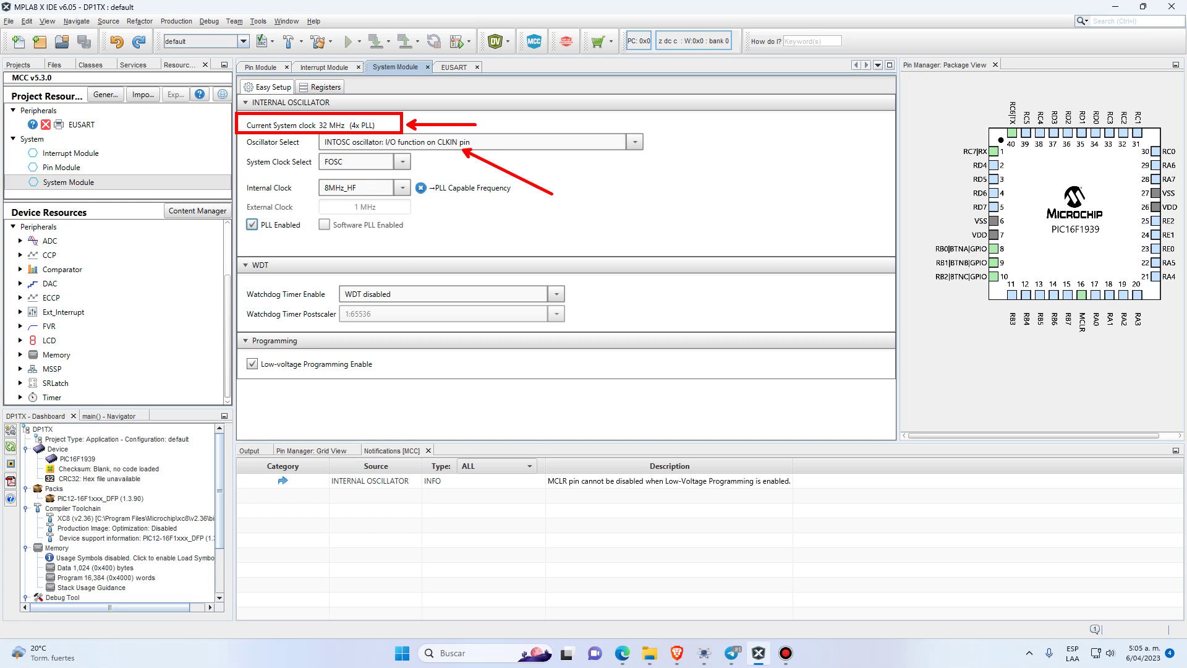
right_click(525, 197)
- Try INTOSC as the System Clock Select option and set it back to FOSC
click(402, 162)
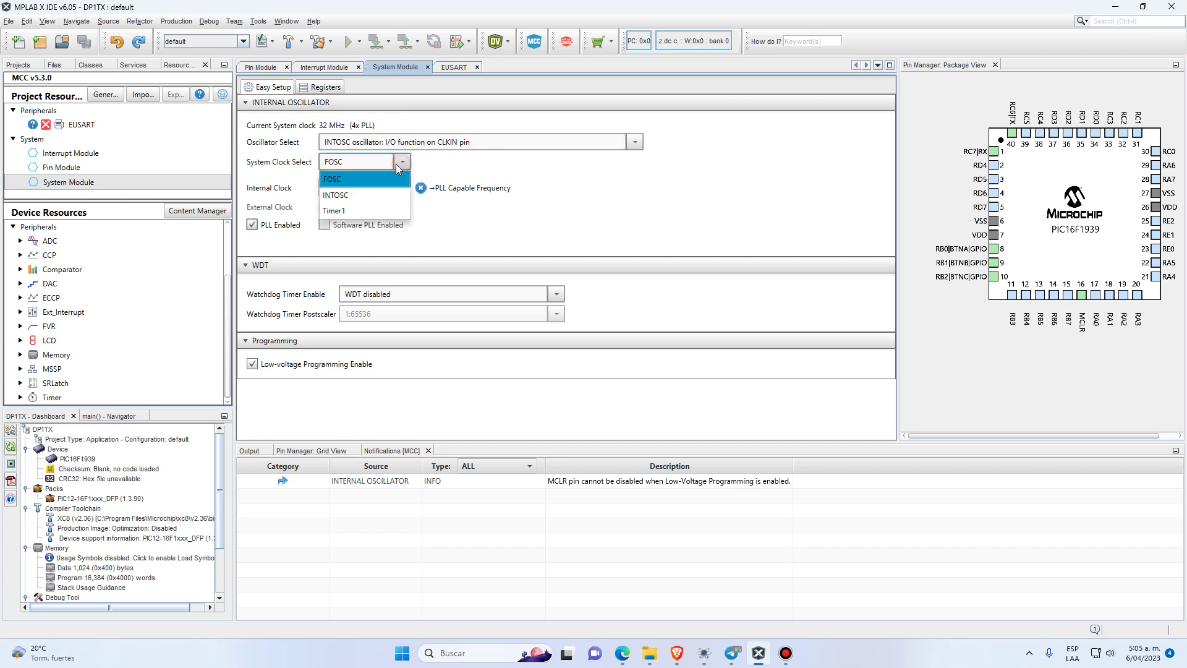
click(340, 181)
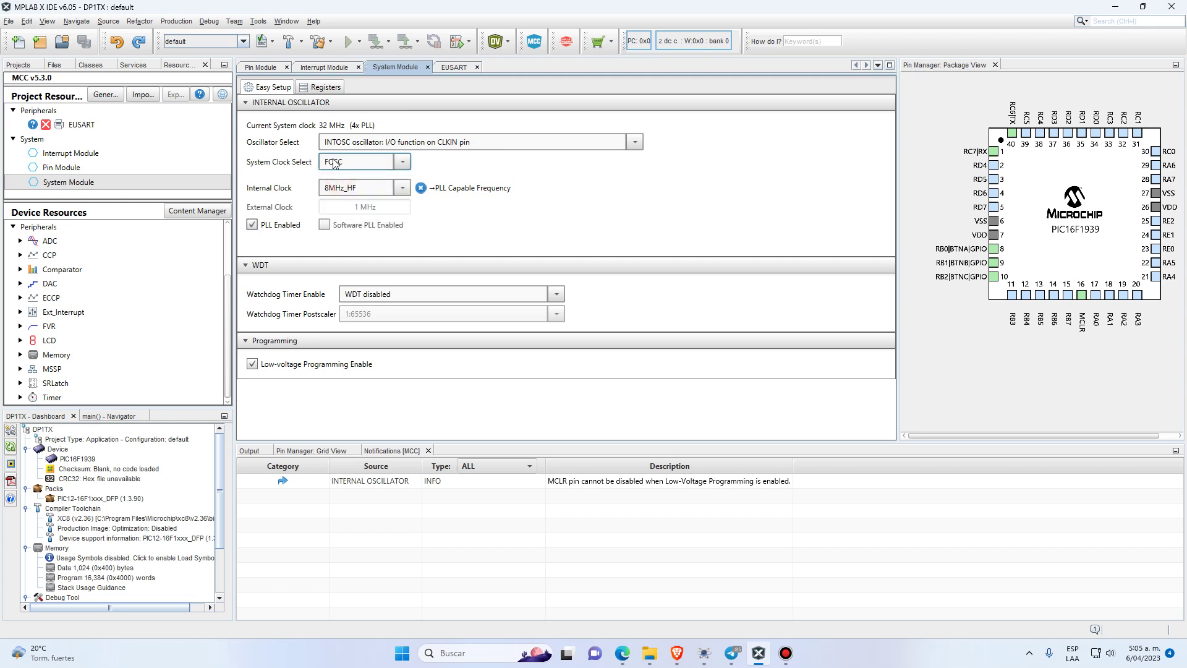
click(396, 165)
click(388, 188)
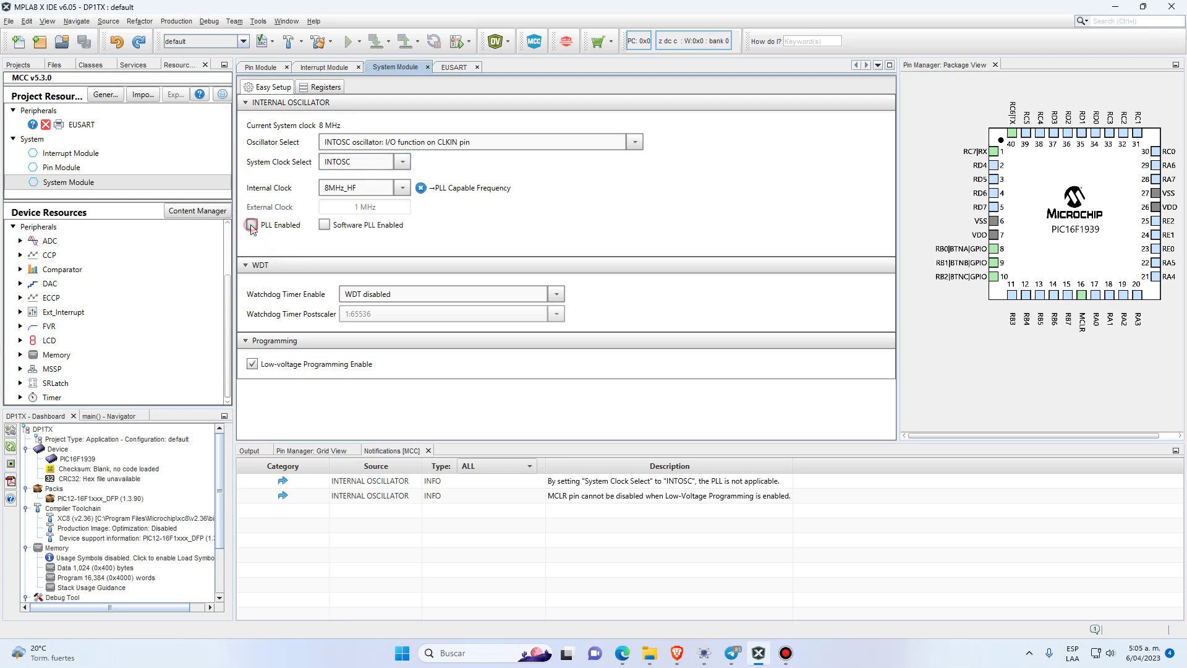
click(349, 146)
click(350, 147)
click(352, 162)
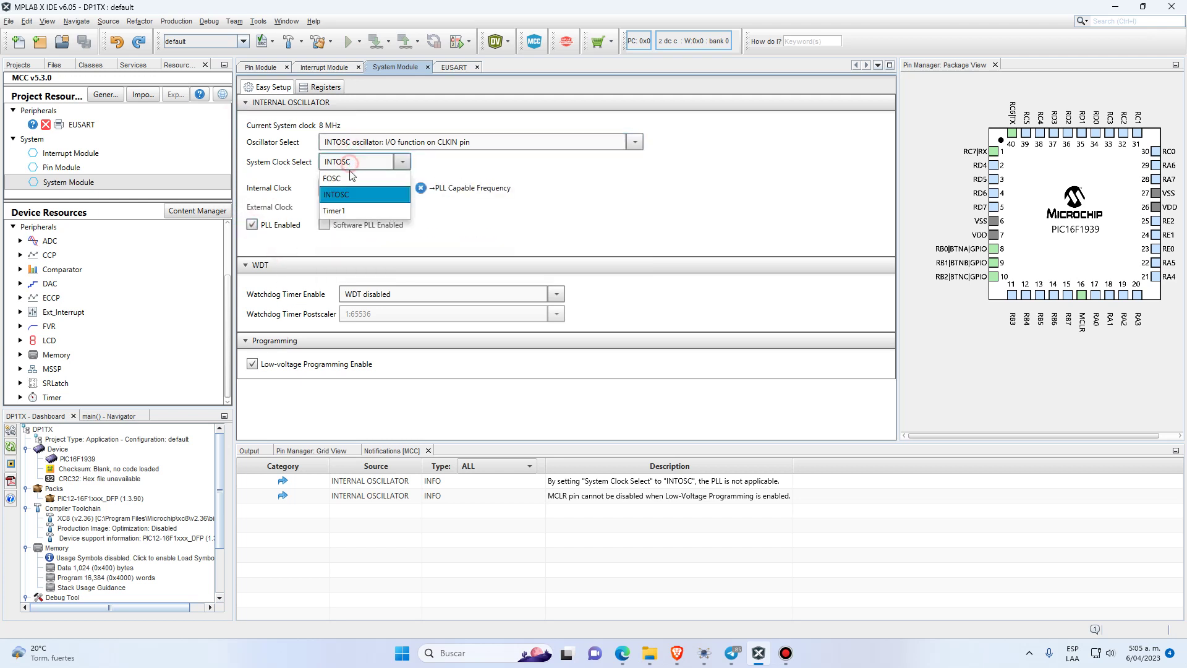
click(345, 179)
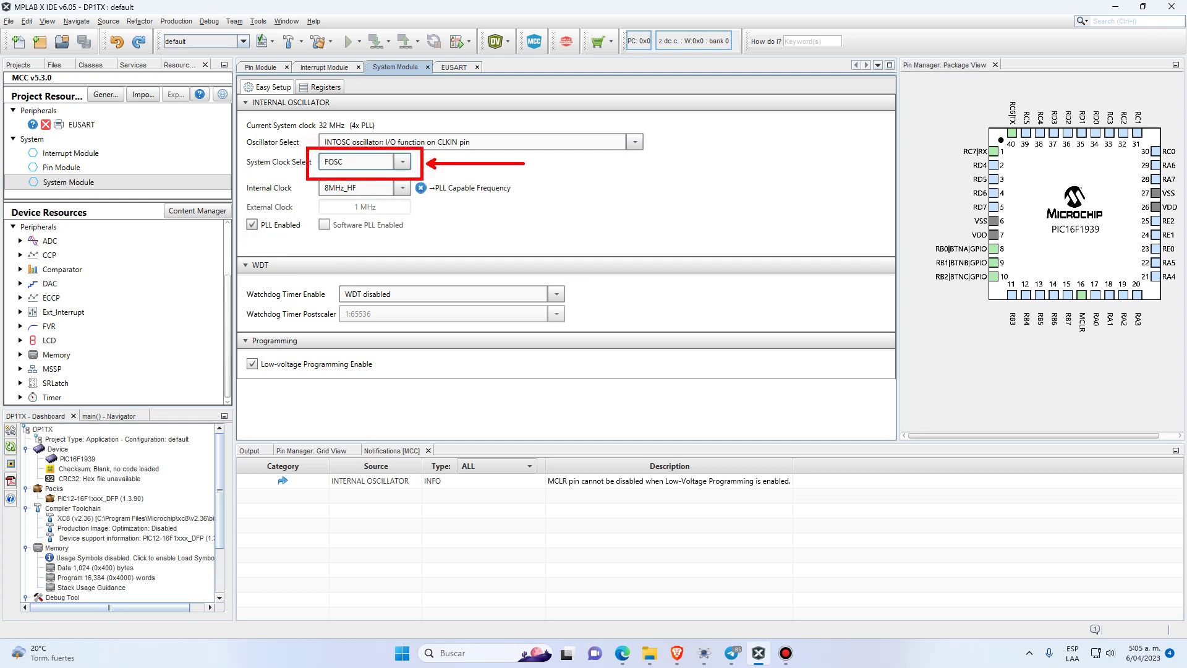
- Switch to the PIC16F1939 datasheet in the browser and open chapter 5.0 Oscillator Module from its table of contents
click(622, 653)
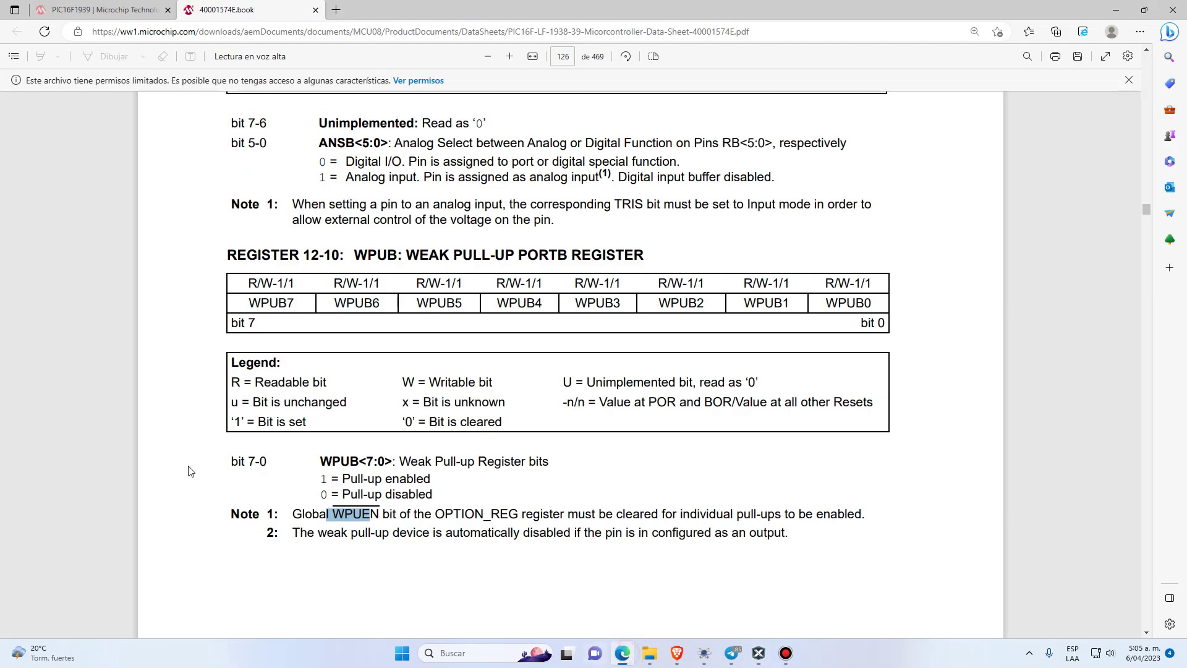
click(14, 56)
scroll(178, 430, down, 1)
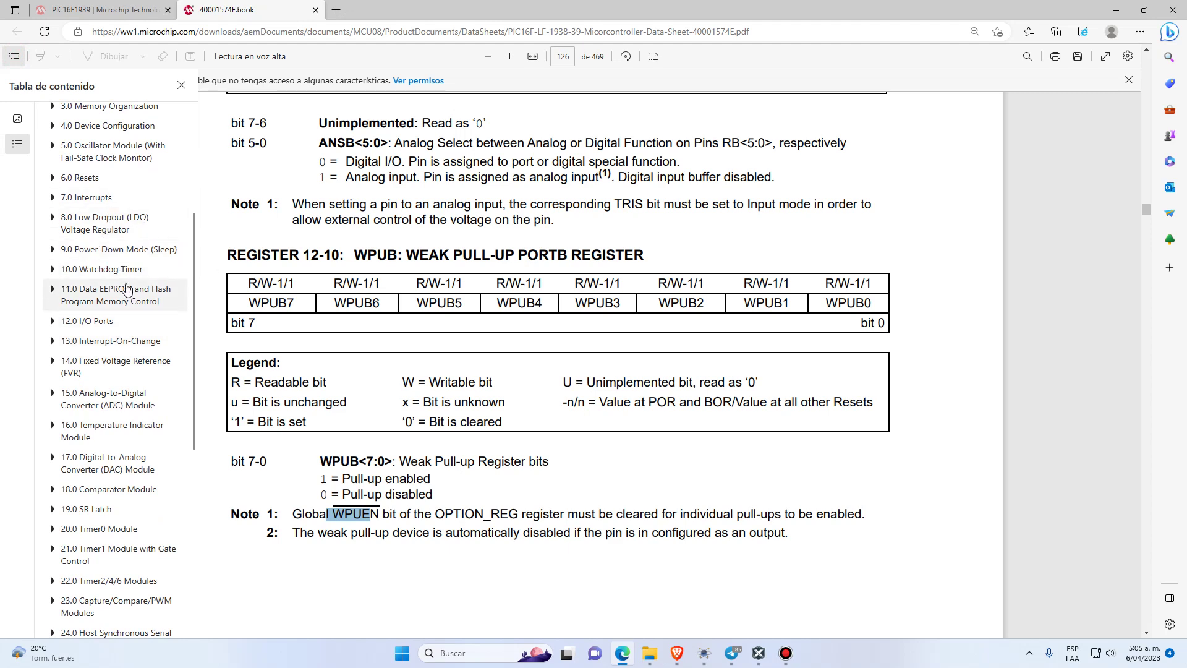
scroll(139, 371, up, 3)
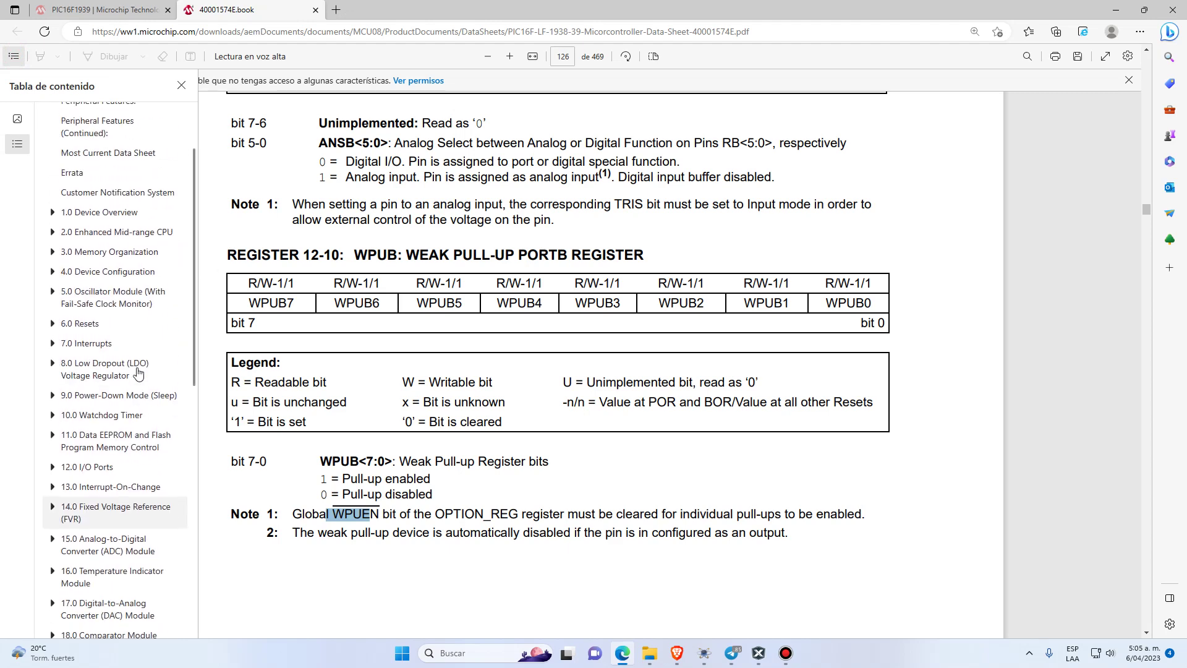
click(123, 314)
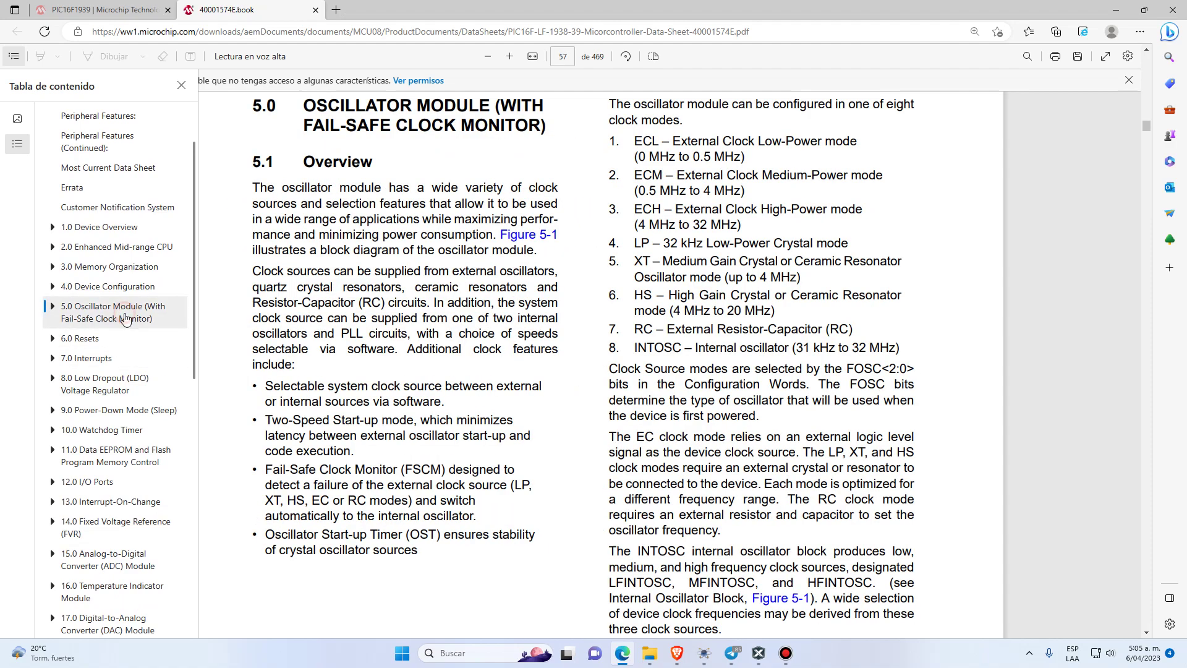
click(329, 354)
- Examine the 4x PLL, the external oscillator and the internal oscillator block in the Figure 5-1 clock source diagram
scroll(329, 355, down, 10)
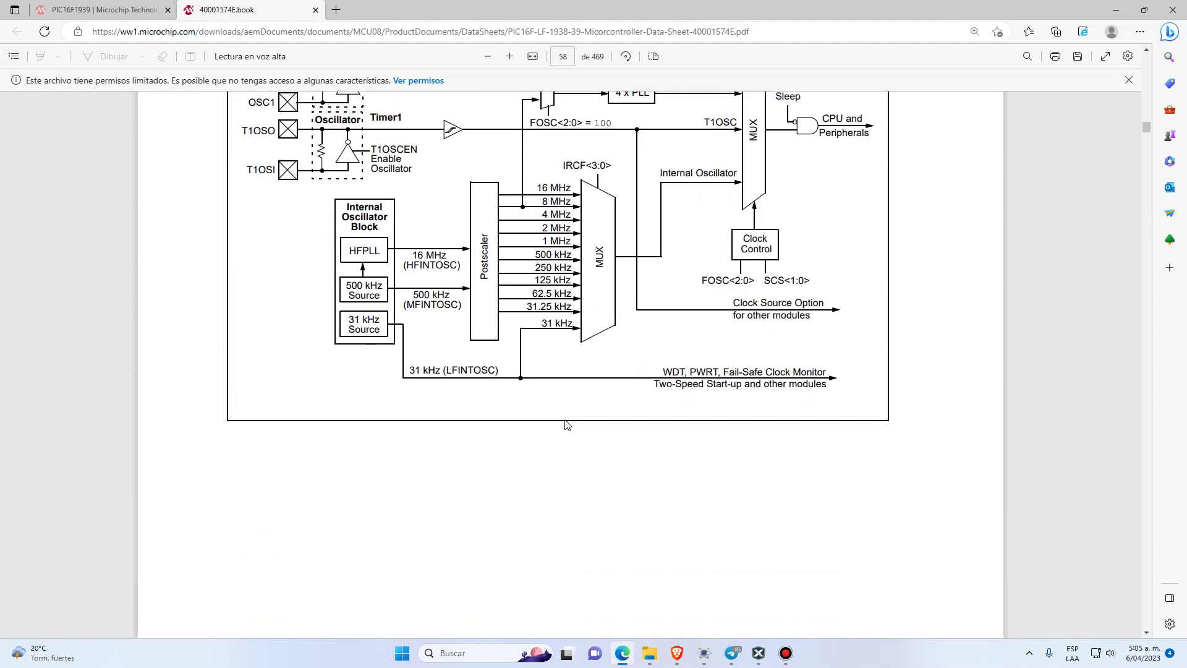
scroll(605, 463, up, 4)
scroll(605, 464, down, 3)
scroll(604, 463, up, 2)
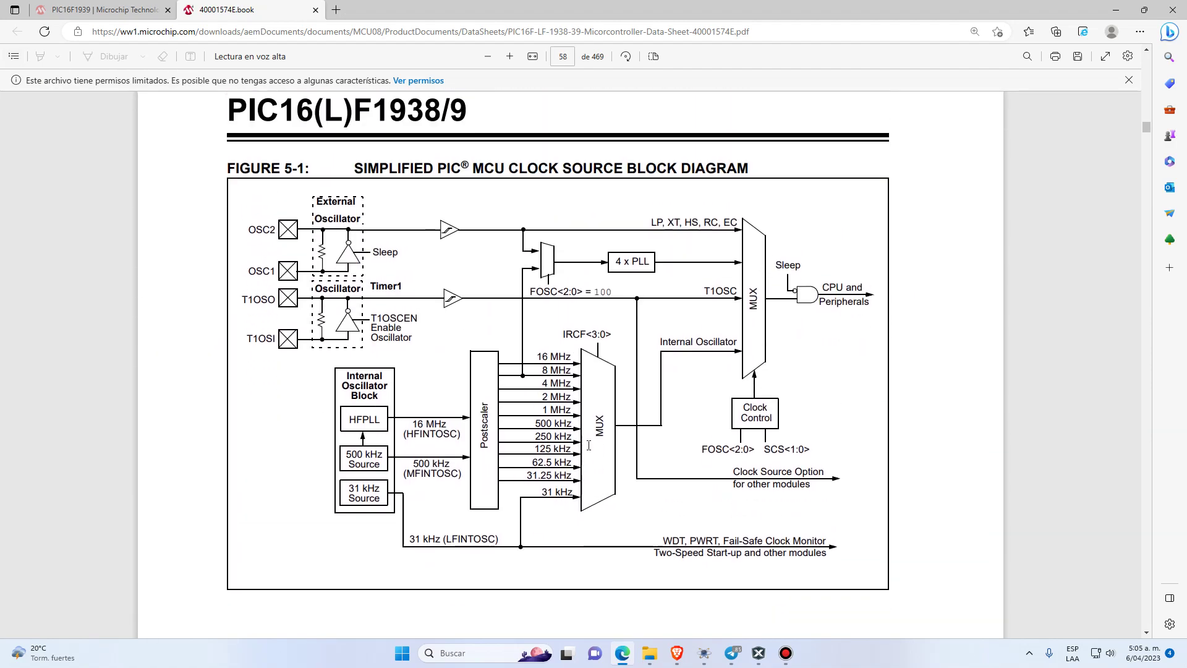
mouse_move(592, 247)
mouse_down()
mouse_move(664, 282)
mouse_move(652, 297)
mouse_move(653, 369)
mouse_up()
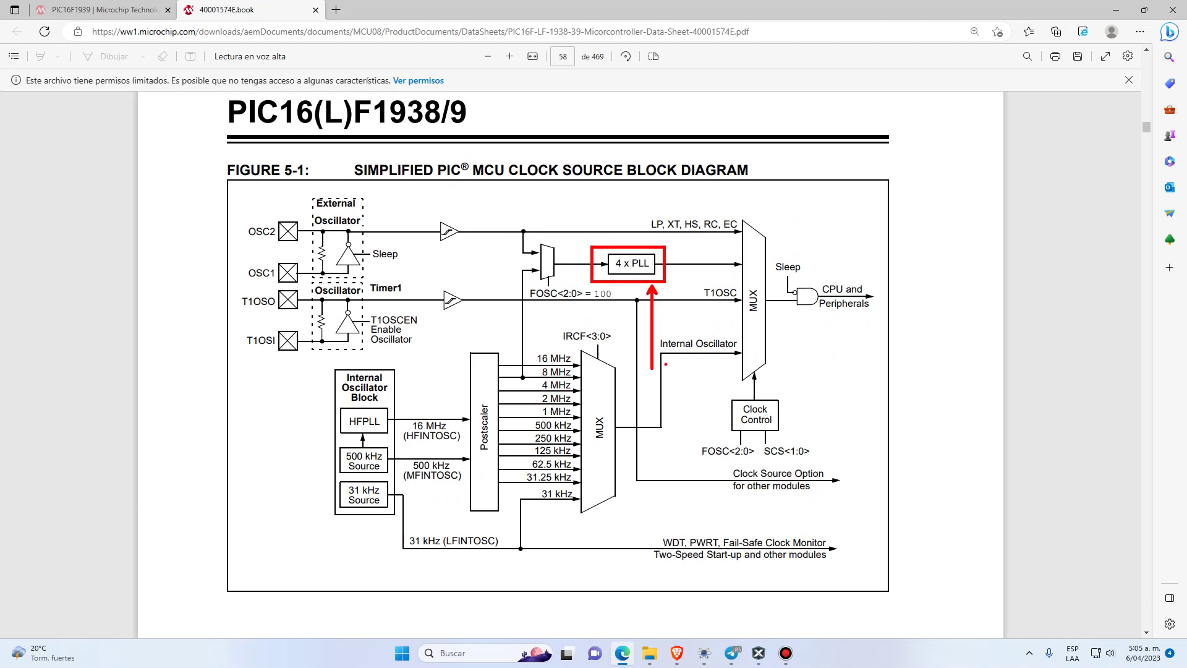
mouse_move(231, 196)
mouse_down()
mouse_move(334, 278)
mouse_move(402, 299)
mouse_move(410, 287)
mouse_up()
drag(220, 241, 137, 243)
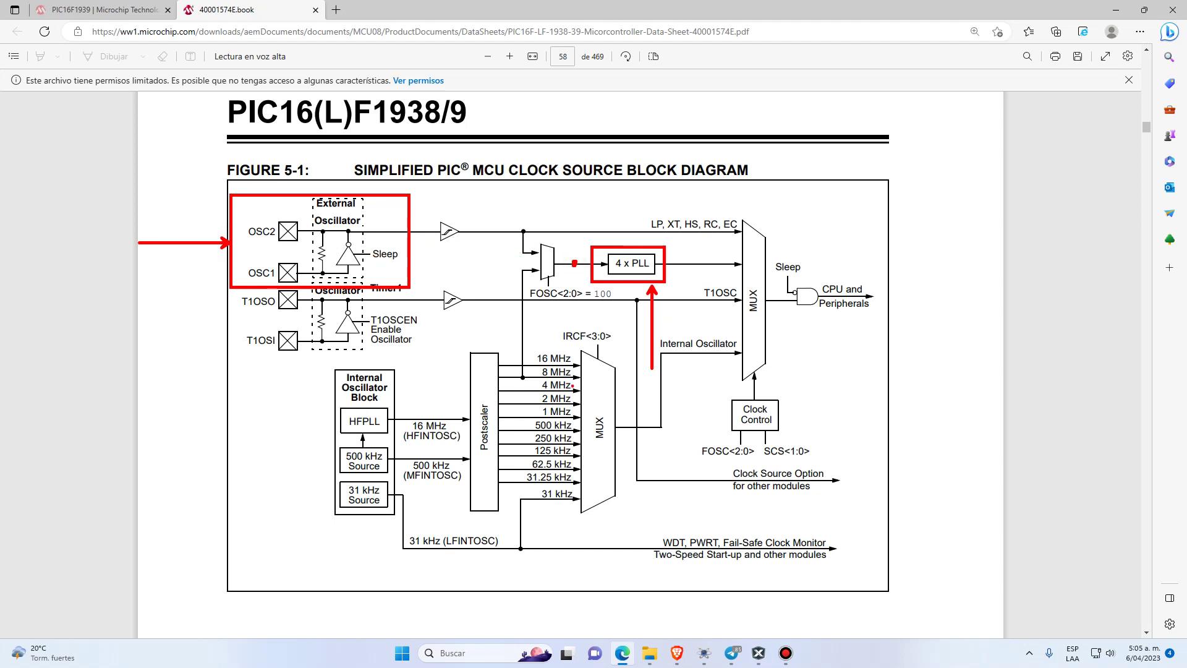
mouse_move(315, 365)
mouse_down()
mouse_move(357, 425)
mouse_move(394, 527)
mouse_up()
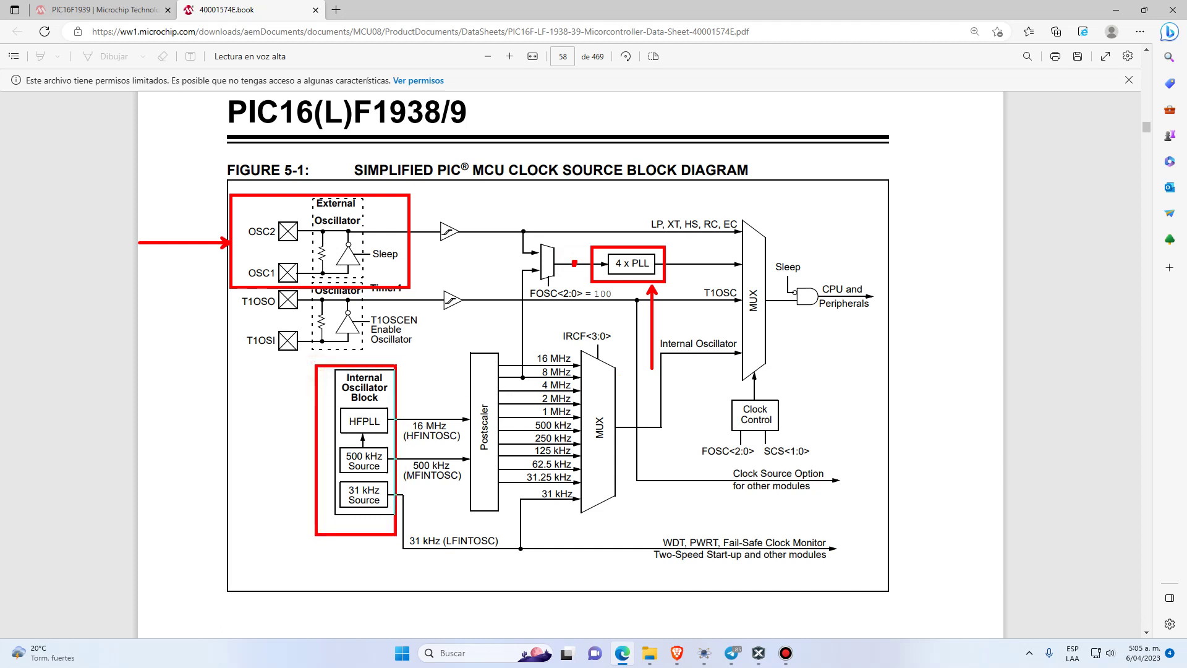